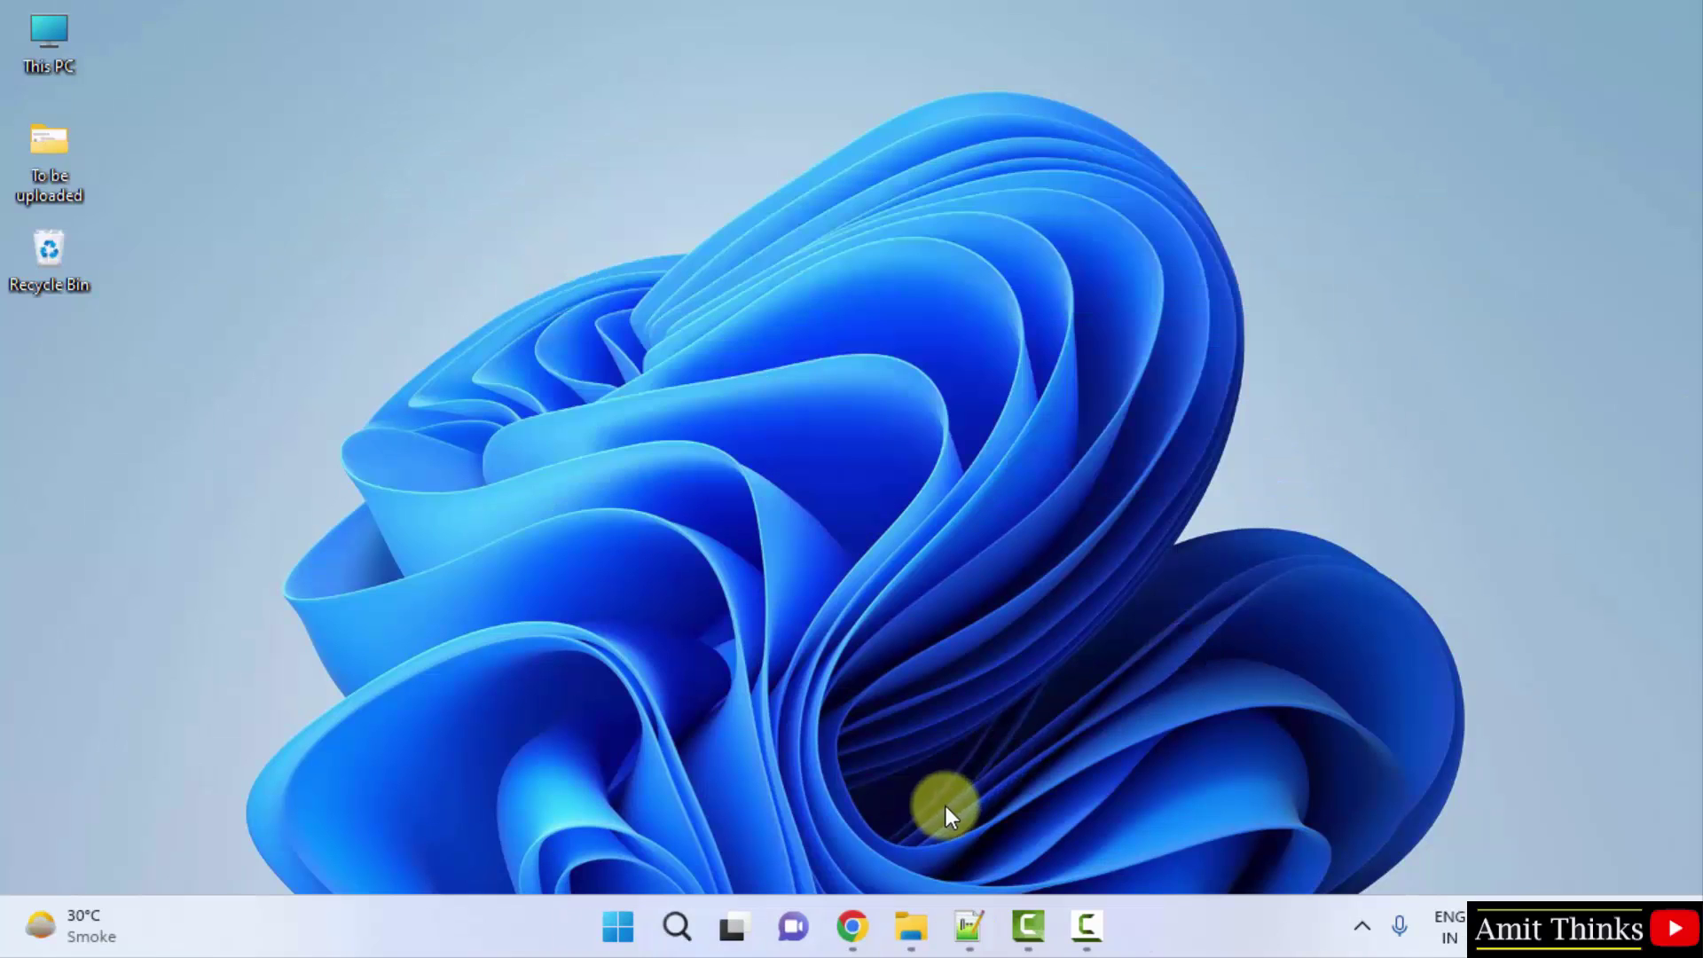
# - Search Google for 'python' in Chrome
pyautogui.click(839, 908)
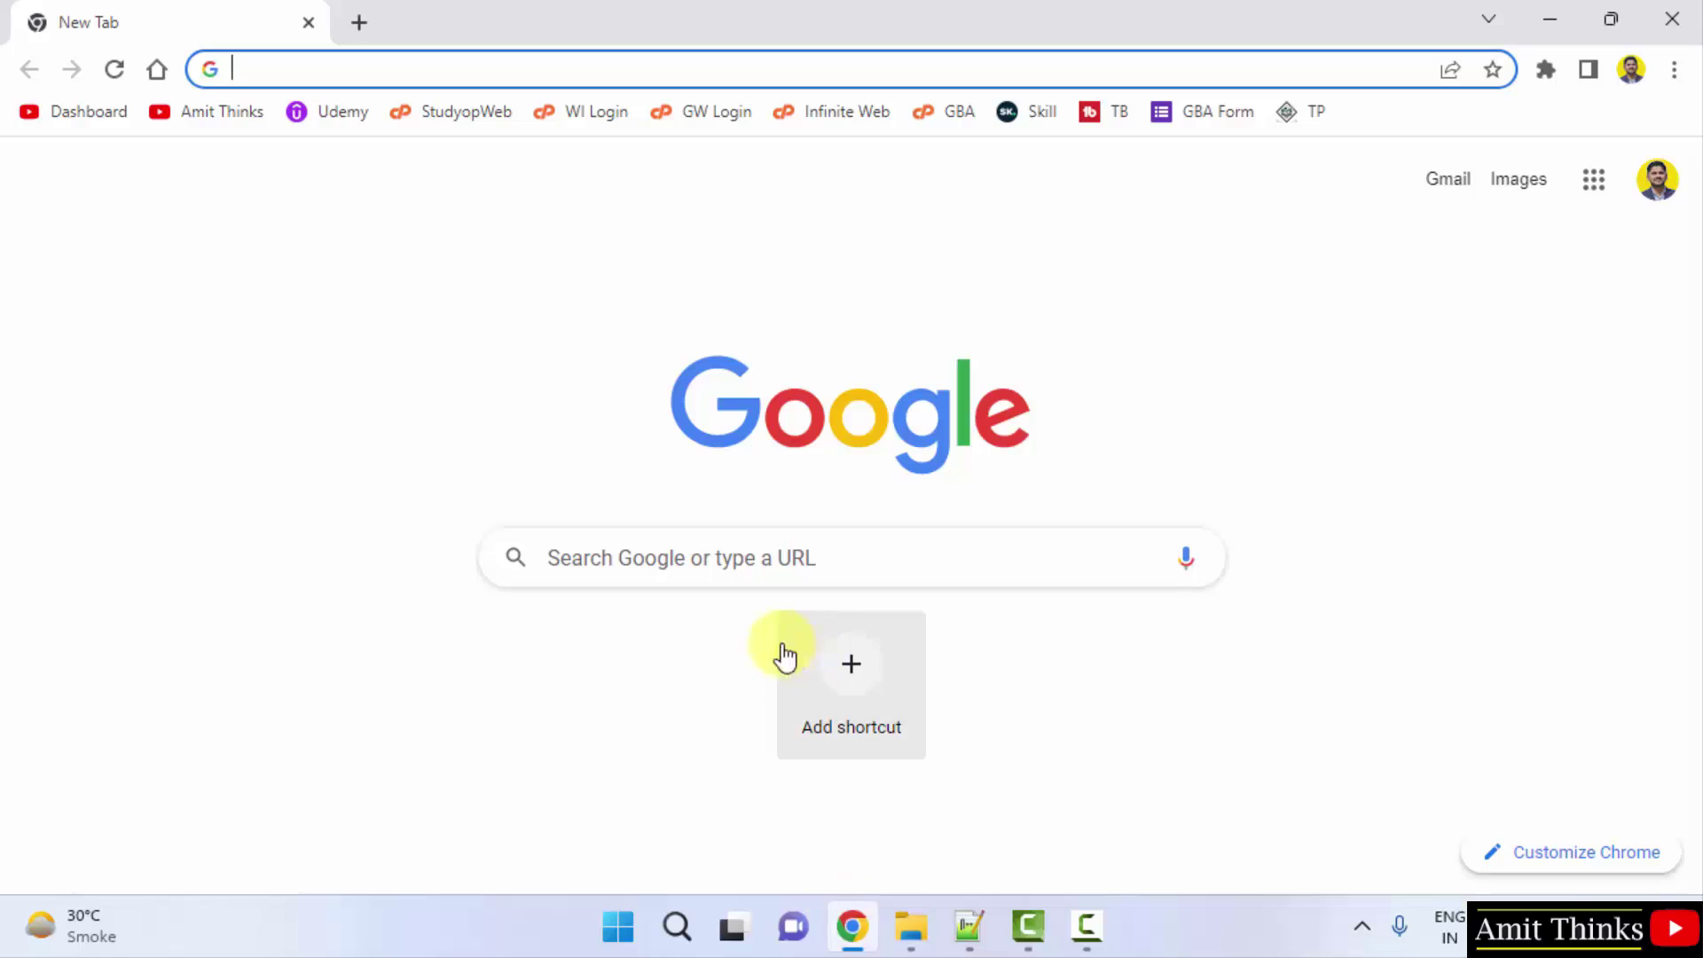
pyautogui.click(733, 560)
pyautogui.write('python')
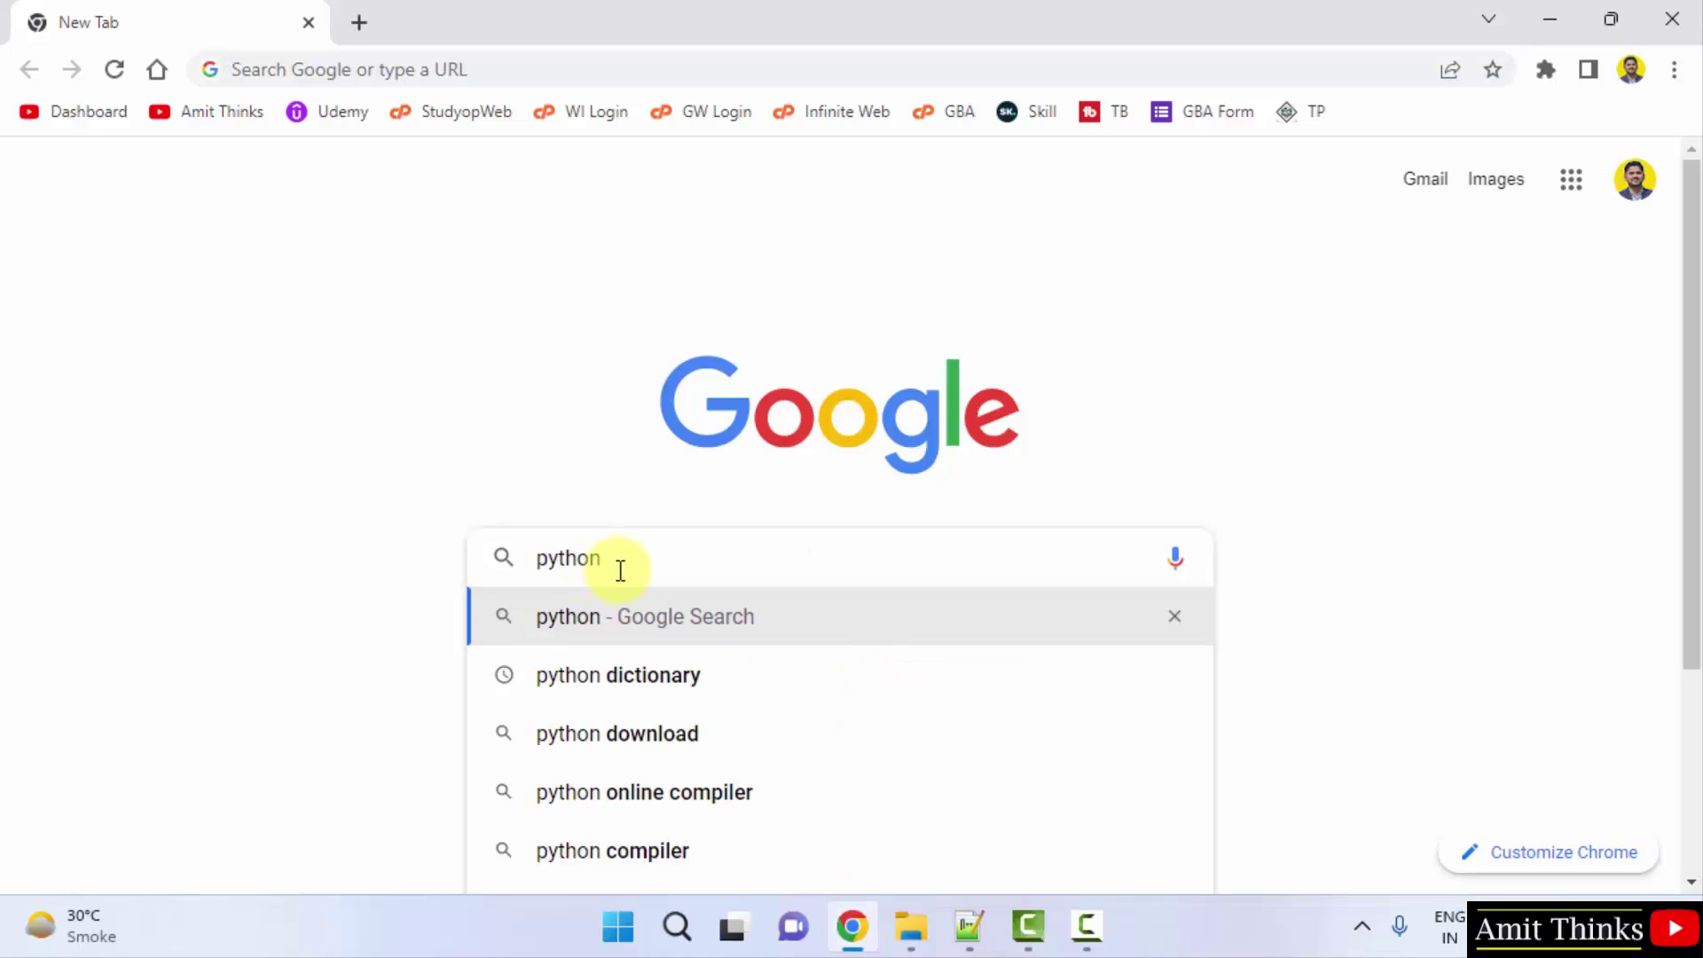
pyautogui.press('Return')
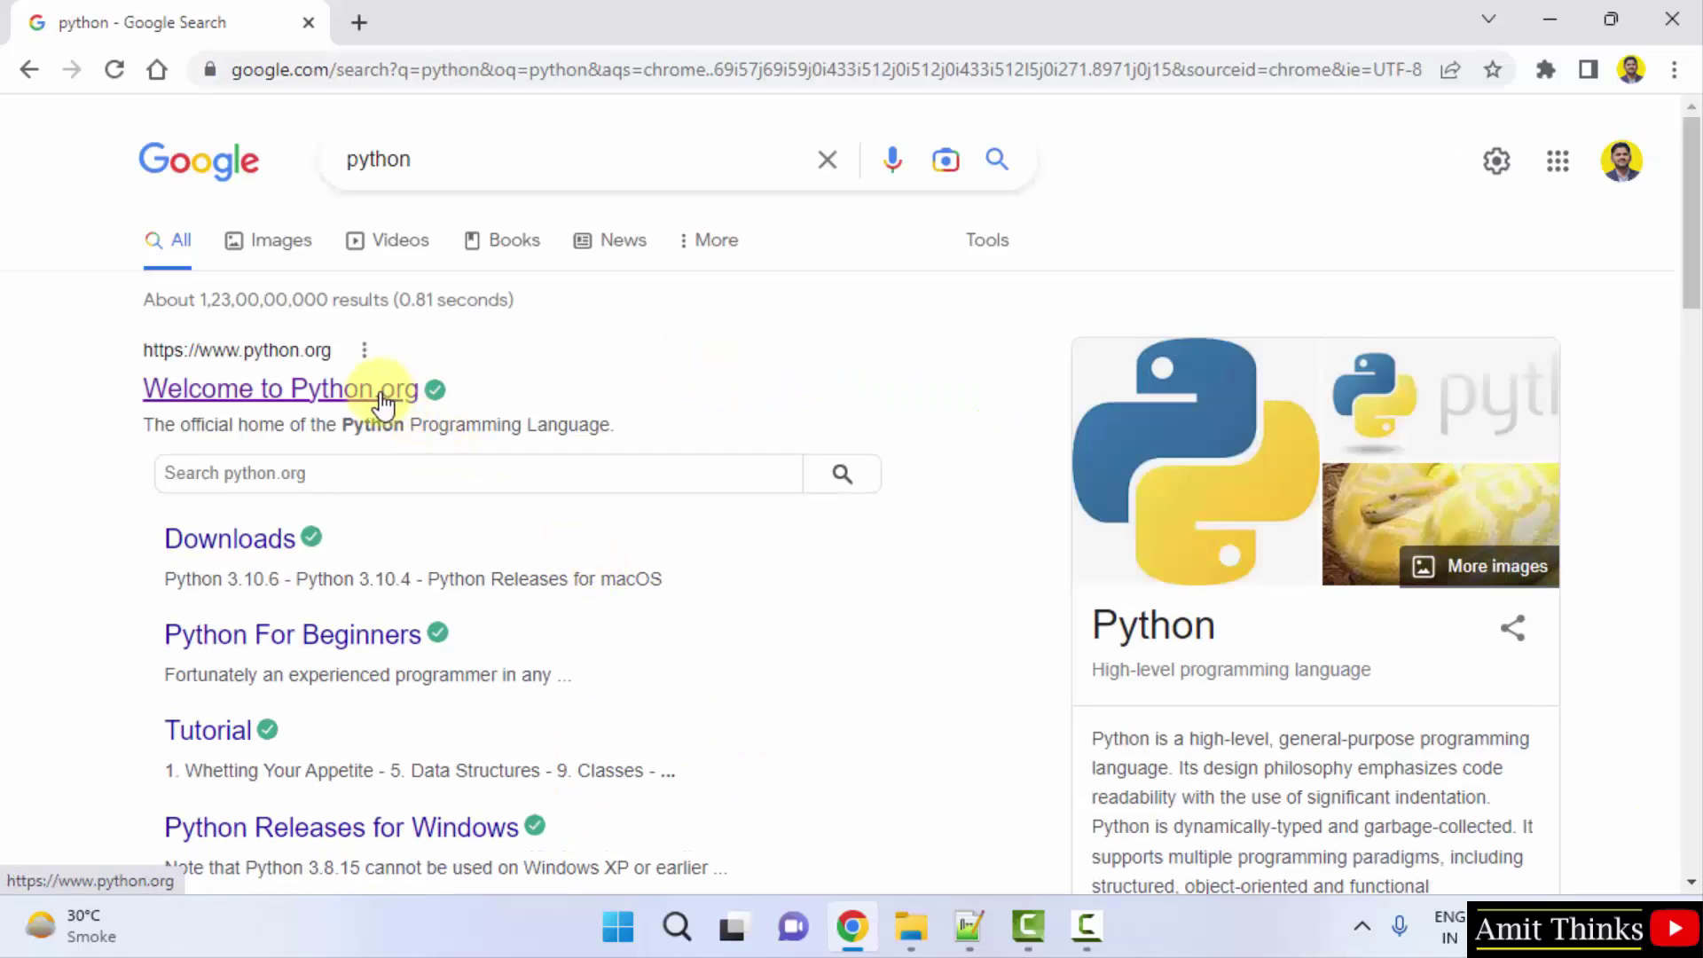
# - Open the 'Welcome to Python.org' result to reach the official python.org homepage
pyautogui.click(381, 405)
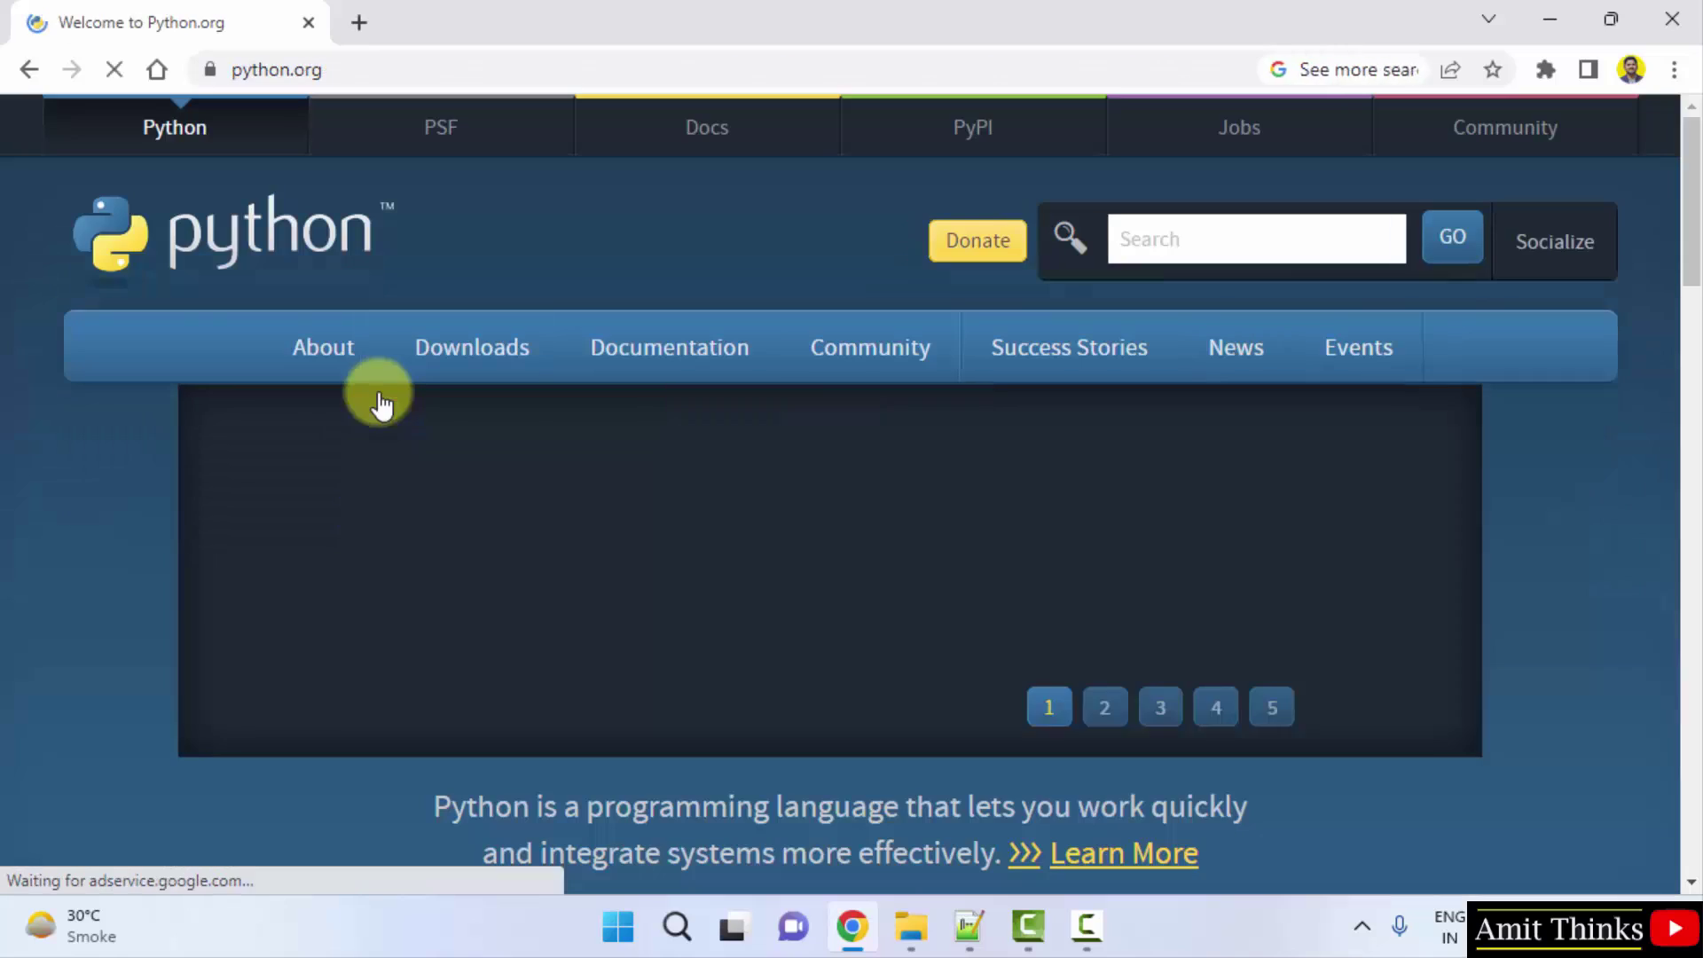
pyautogui.click(570, 68)
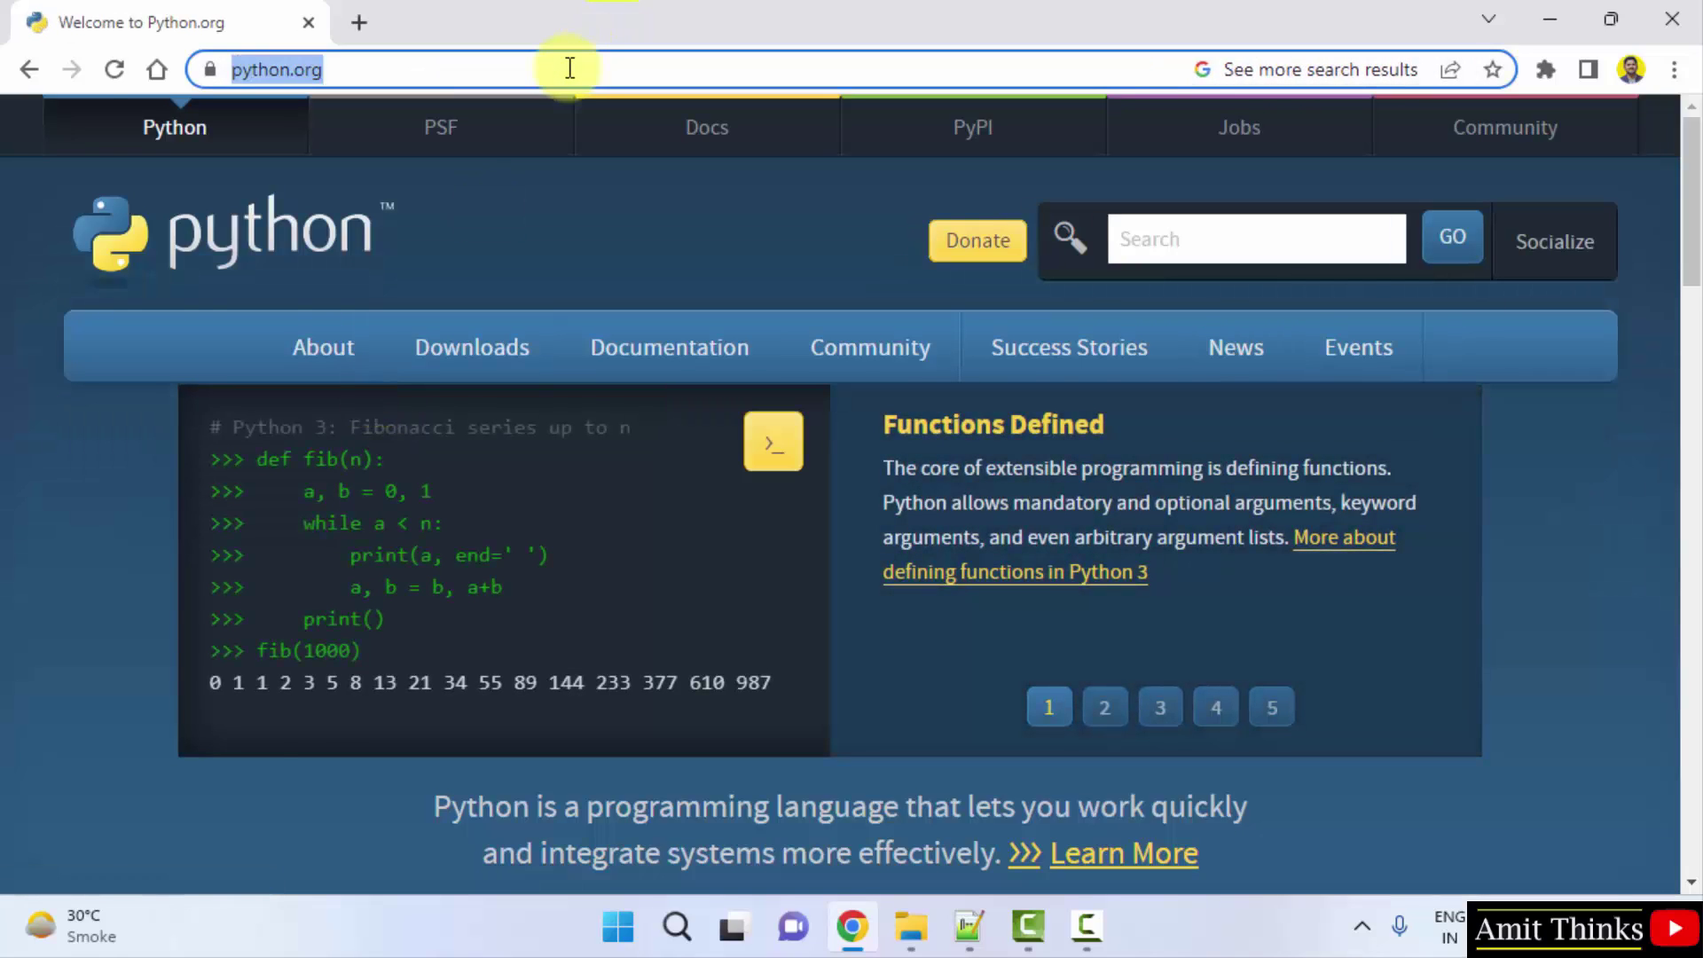
pyautogui.click(598, 199)
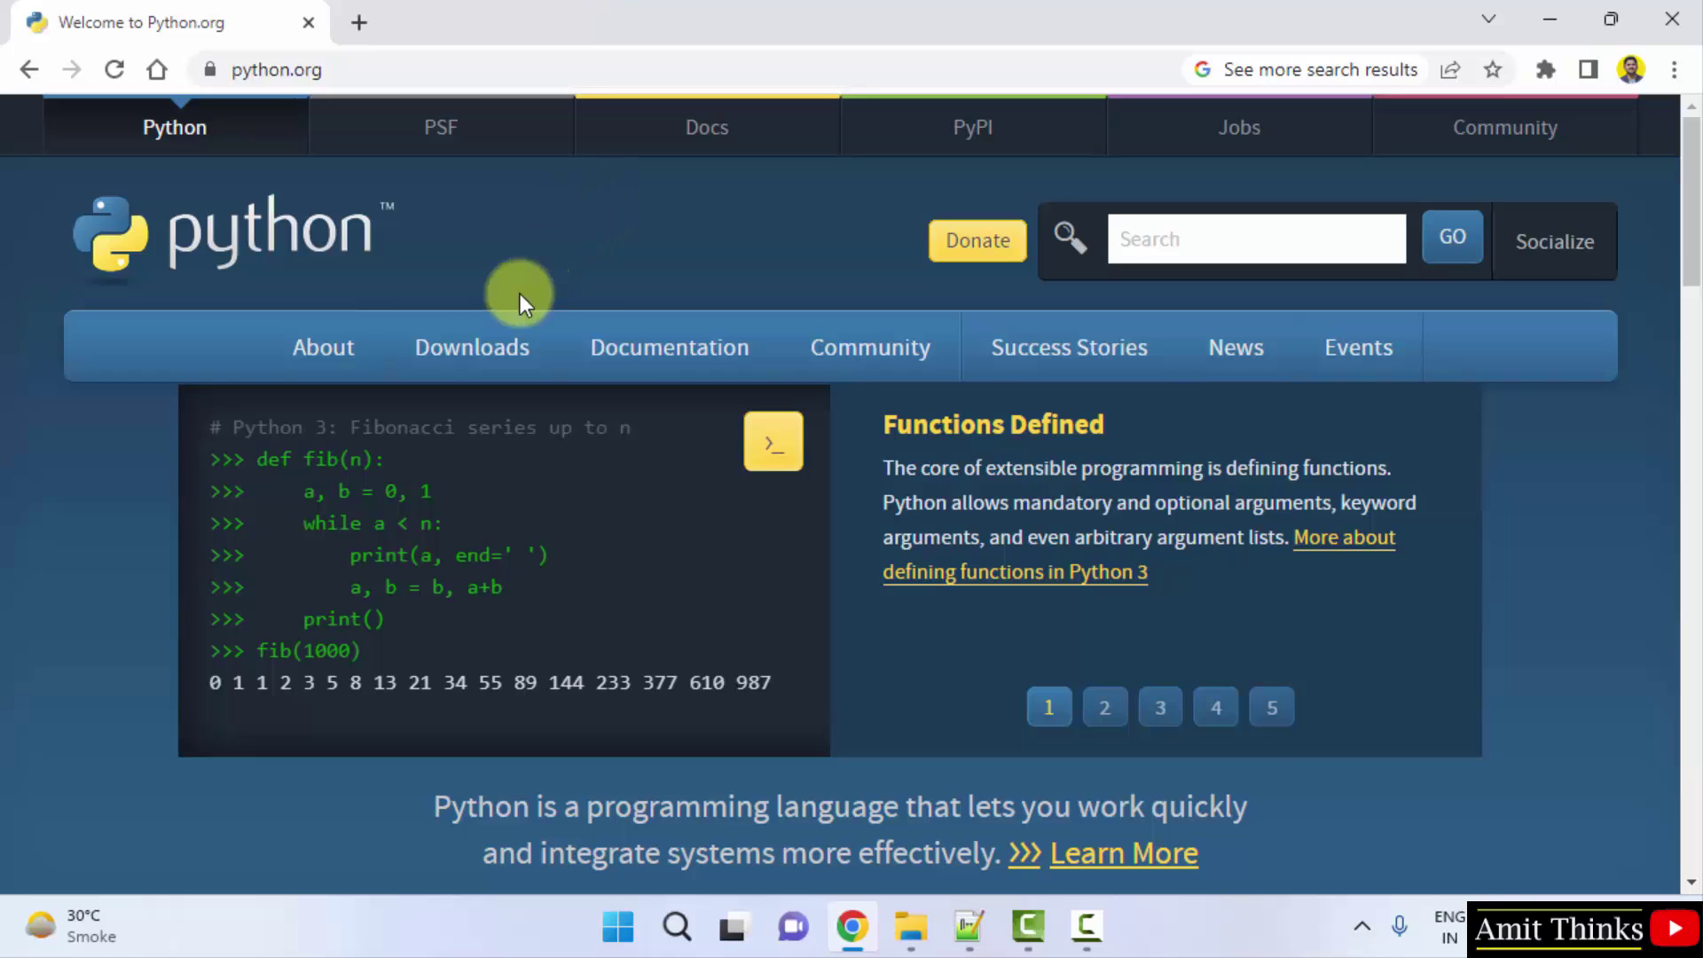
pyautogui.moveTo(497, 353)
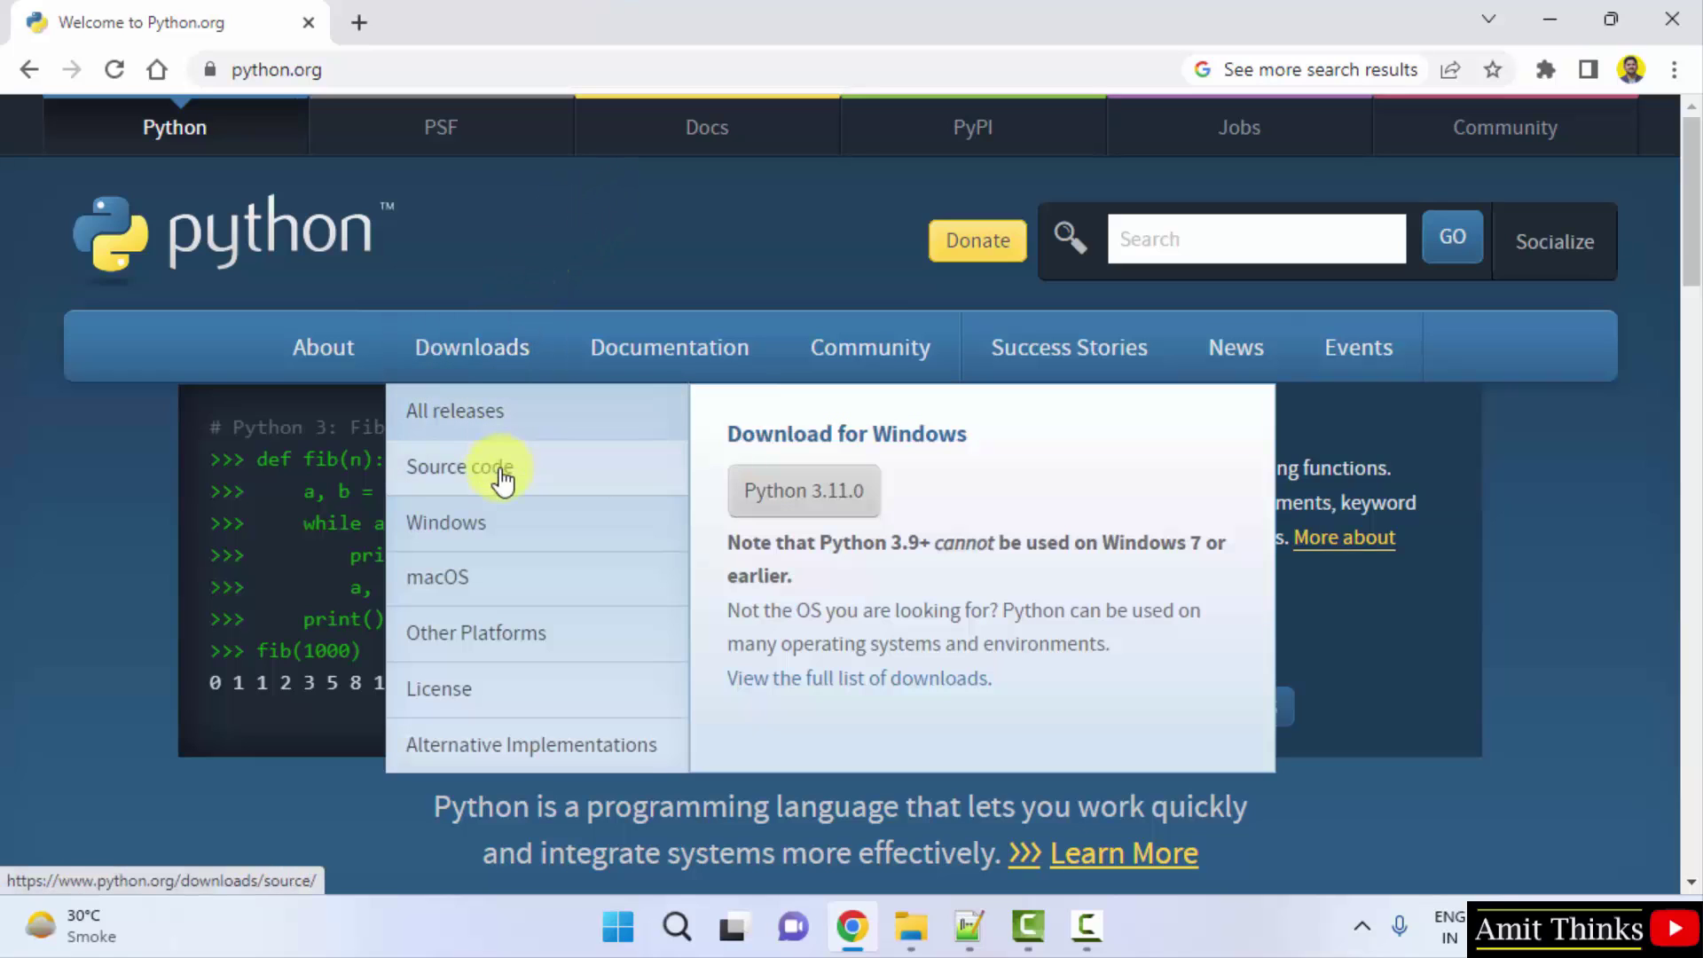
# - Download the Python 3.11.0 Windows installer and run it from Chrome's download bar
pyautogui.click(857, 525)
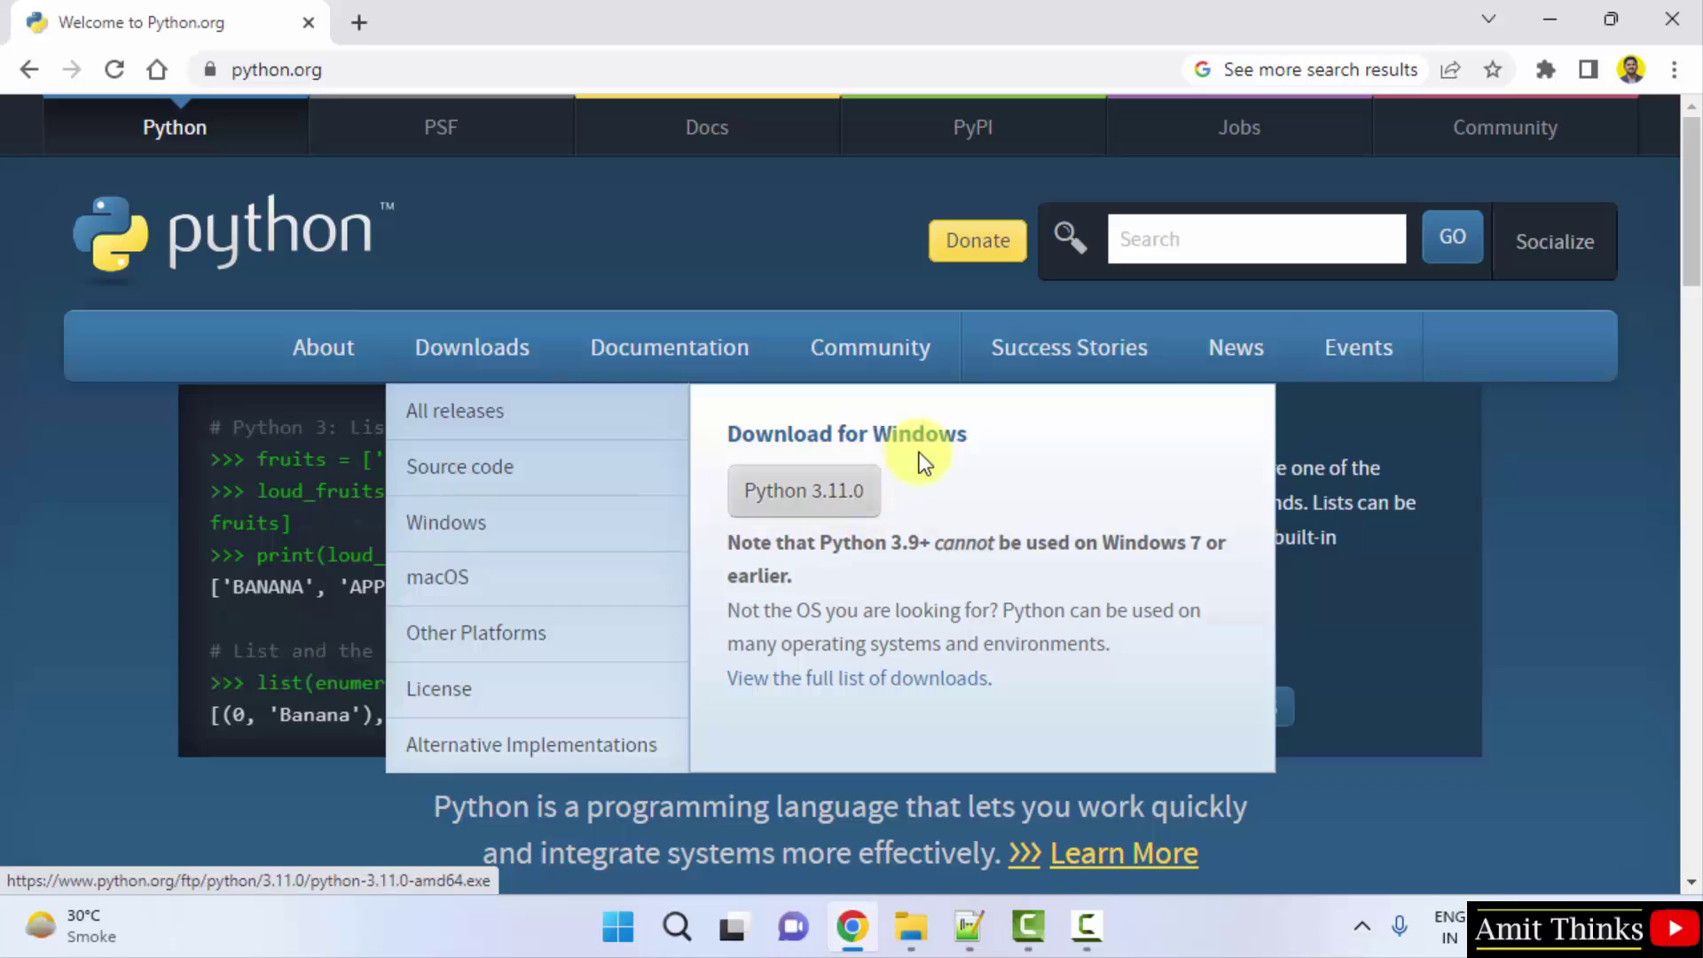
pyautogui.click(857, 522)
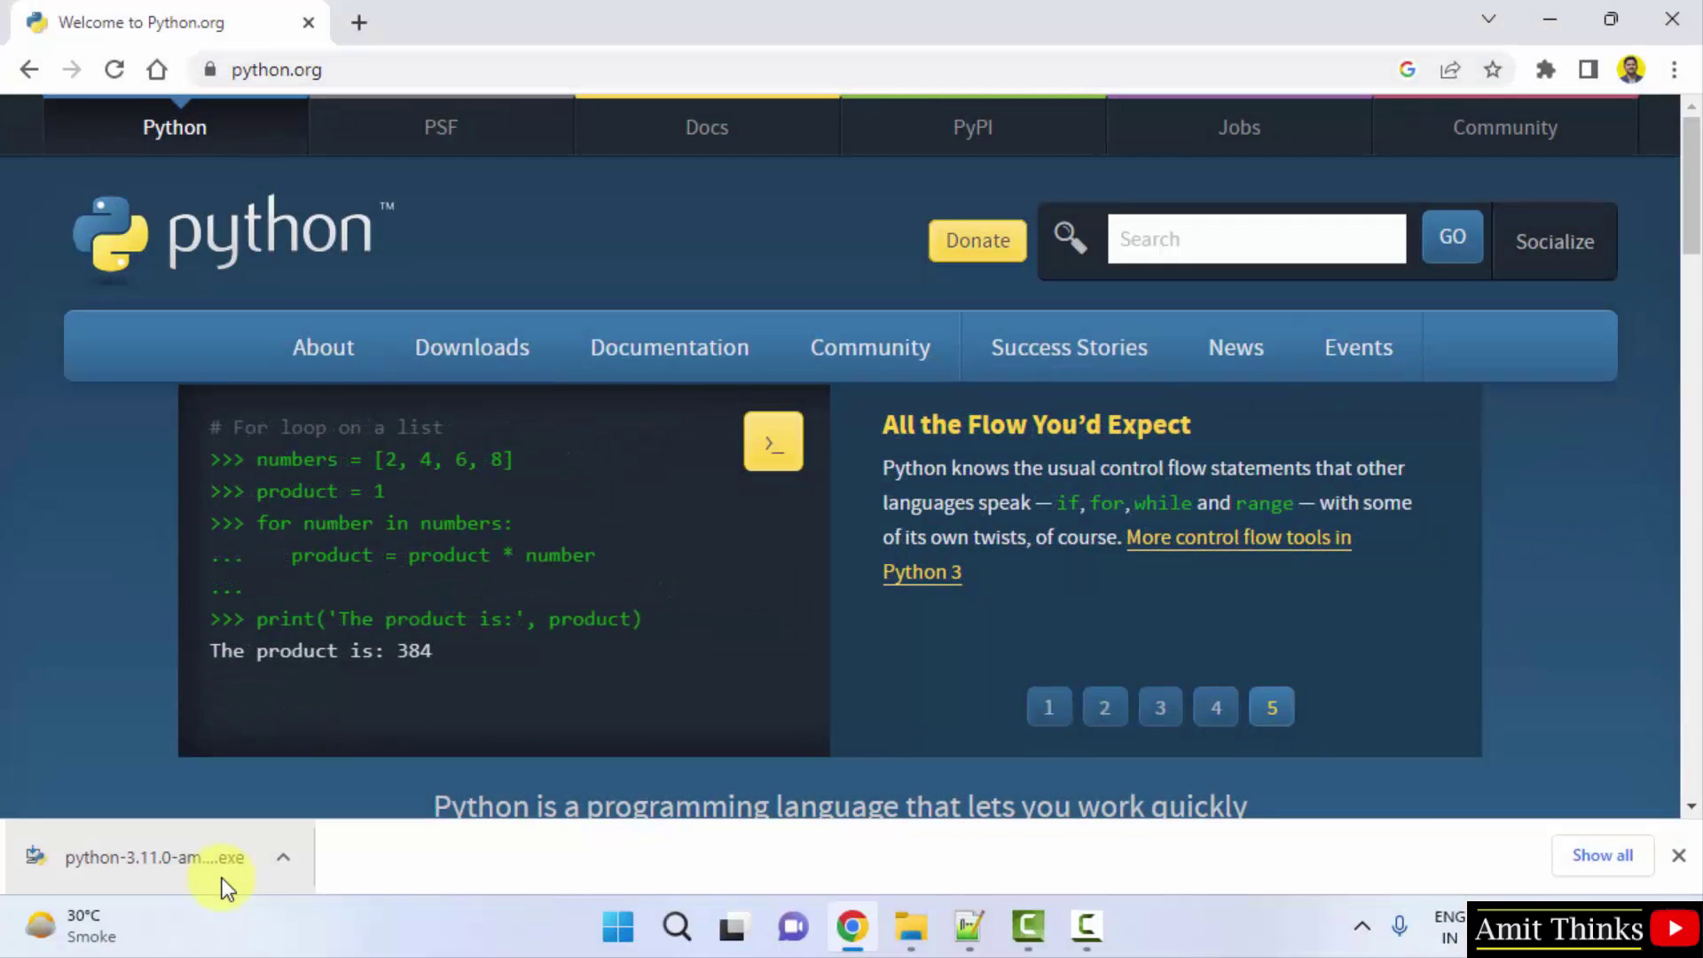
pyautogui.click(220, 877)
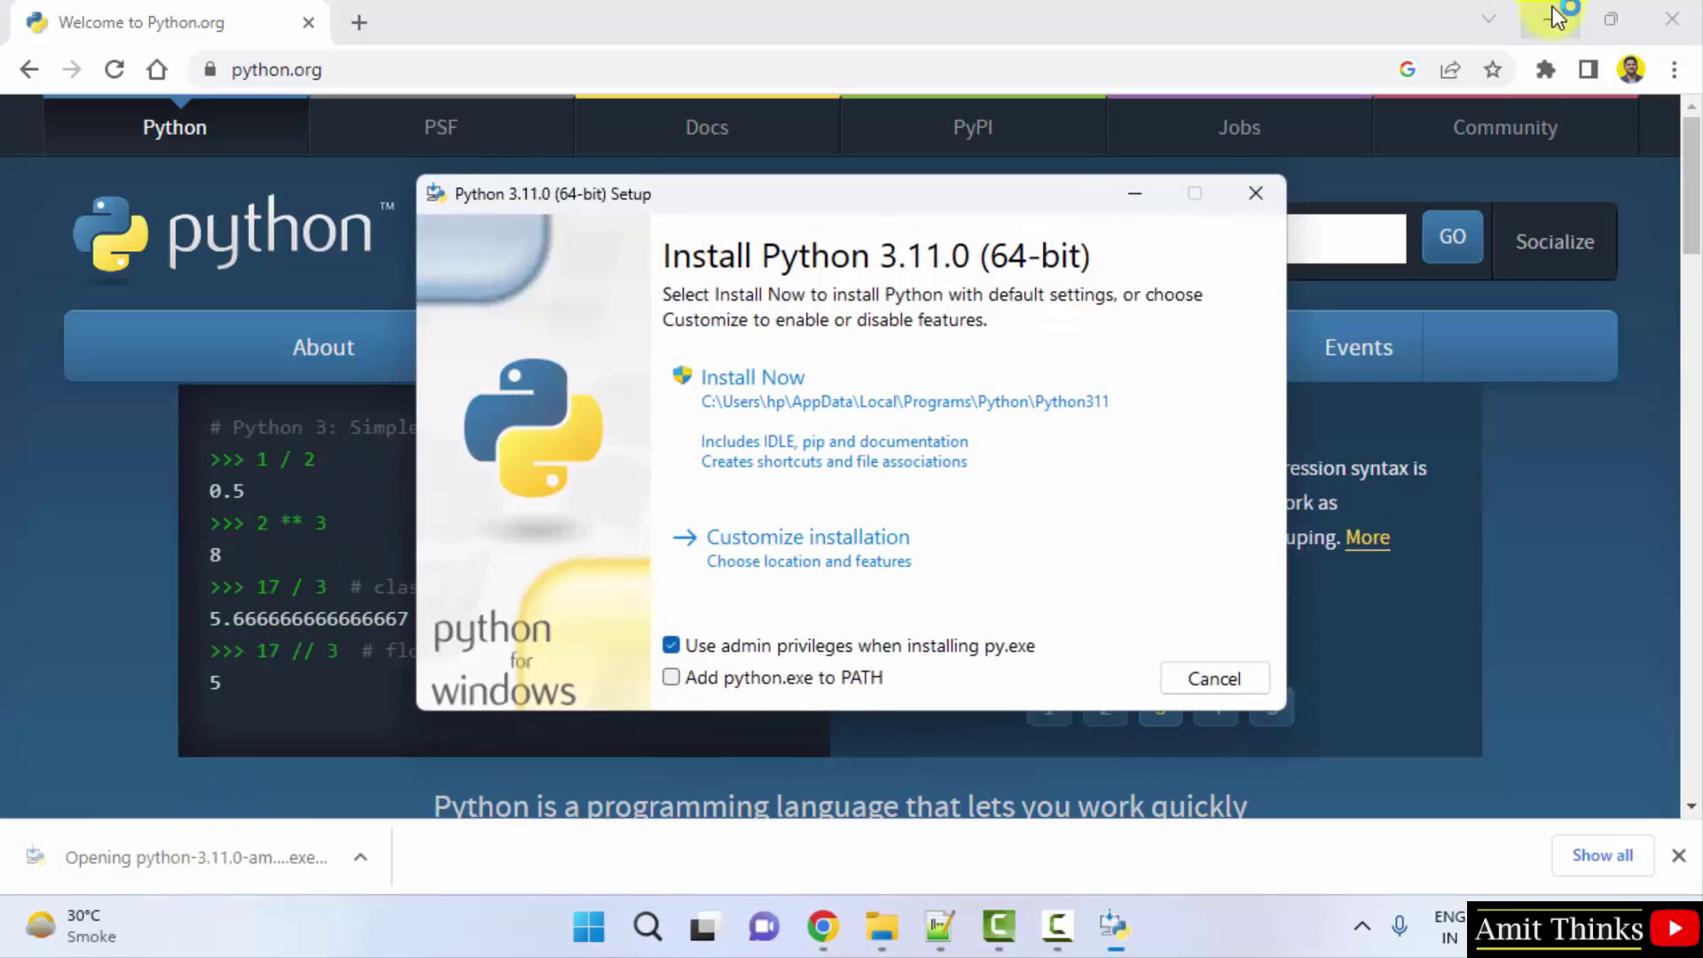
pyautogui.click(1553, 18)
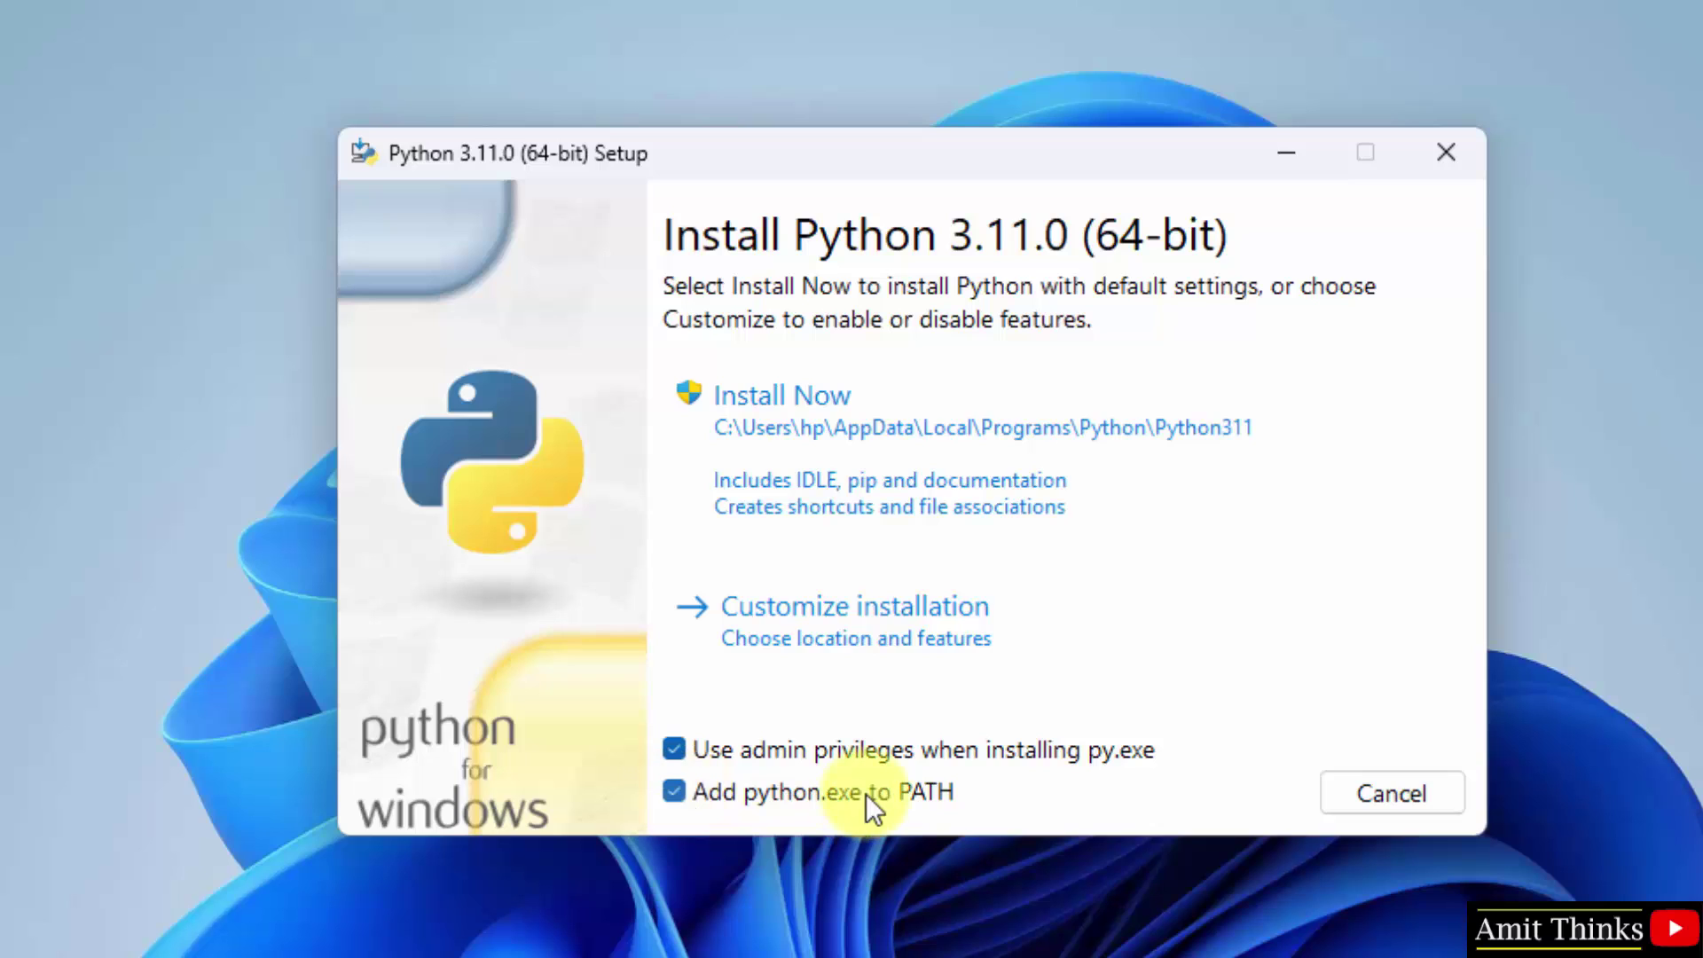
# - Choose Customize installation and continue with all optional features, including pip and IDLE
pyautogui.click(995, 618)
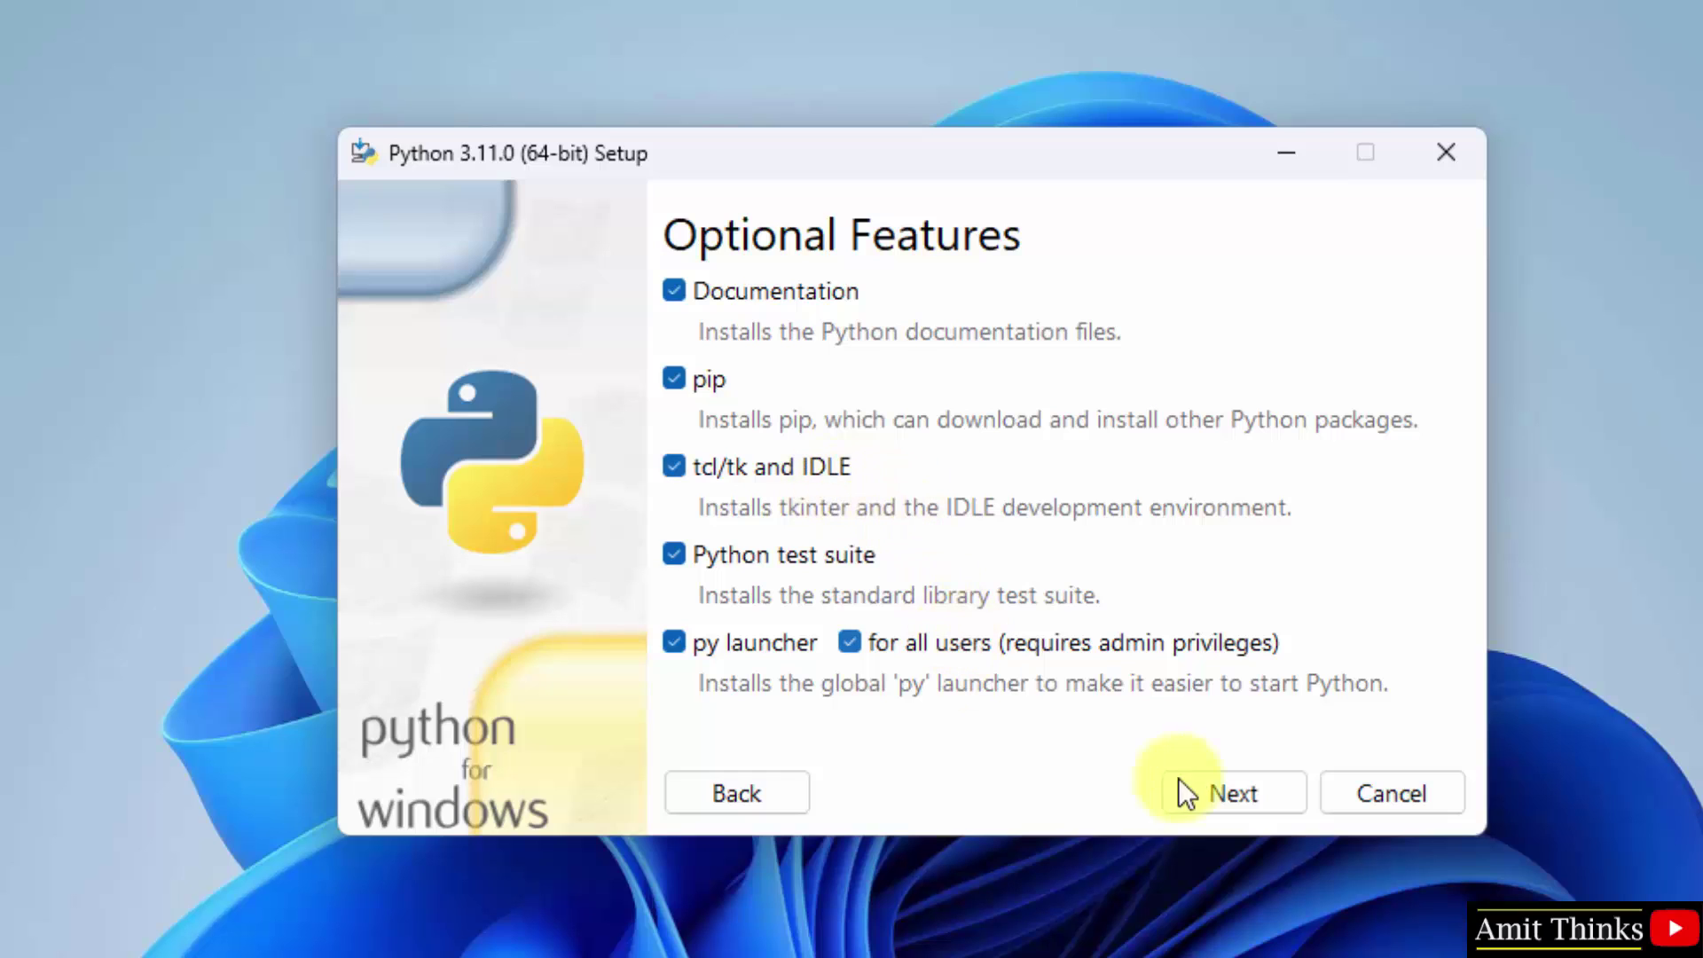
pyautogui.click(1233, 794)
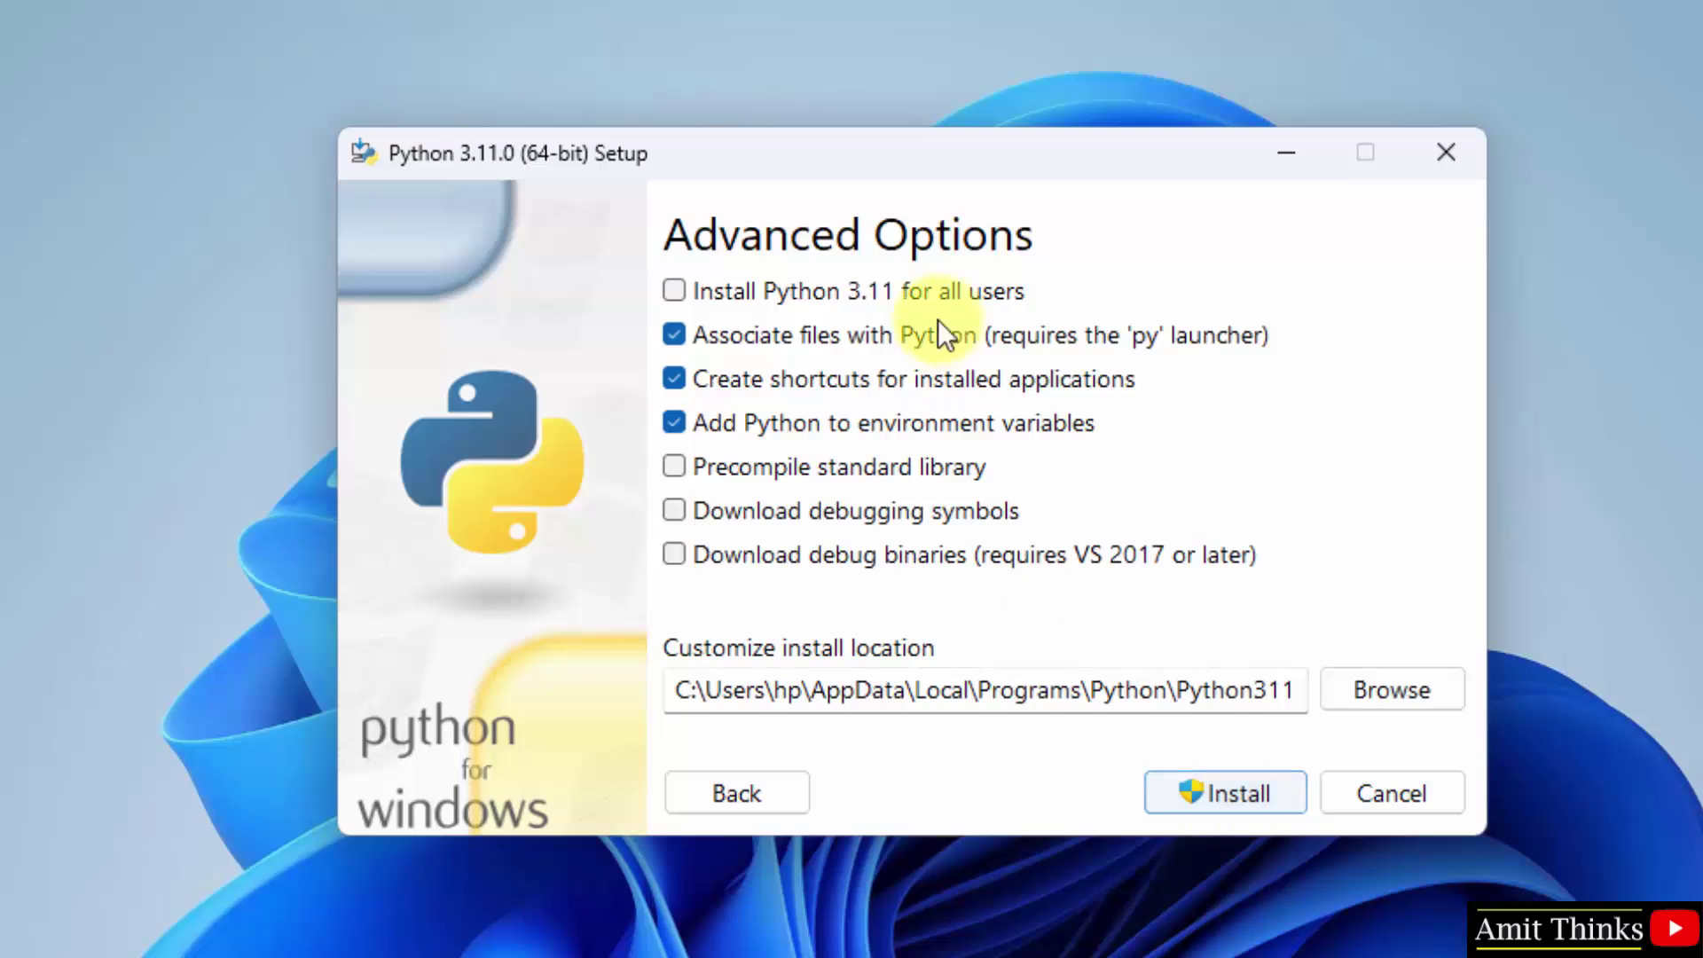
# - Enable 'Install Python 3.11 for all users', install, and close the installer after success
pyautogui.click(681, 291)
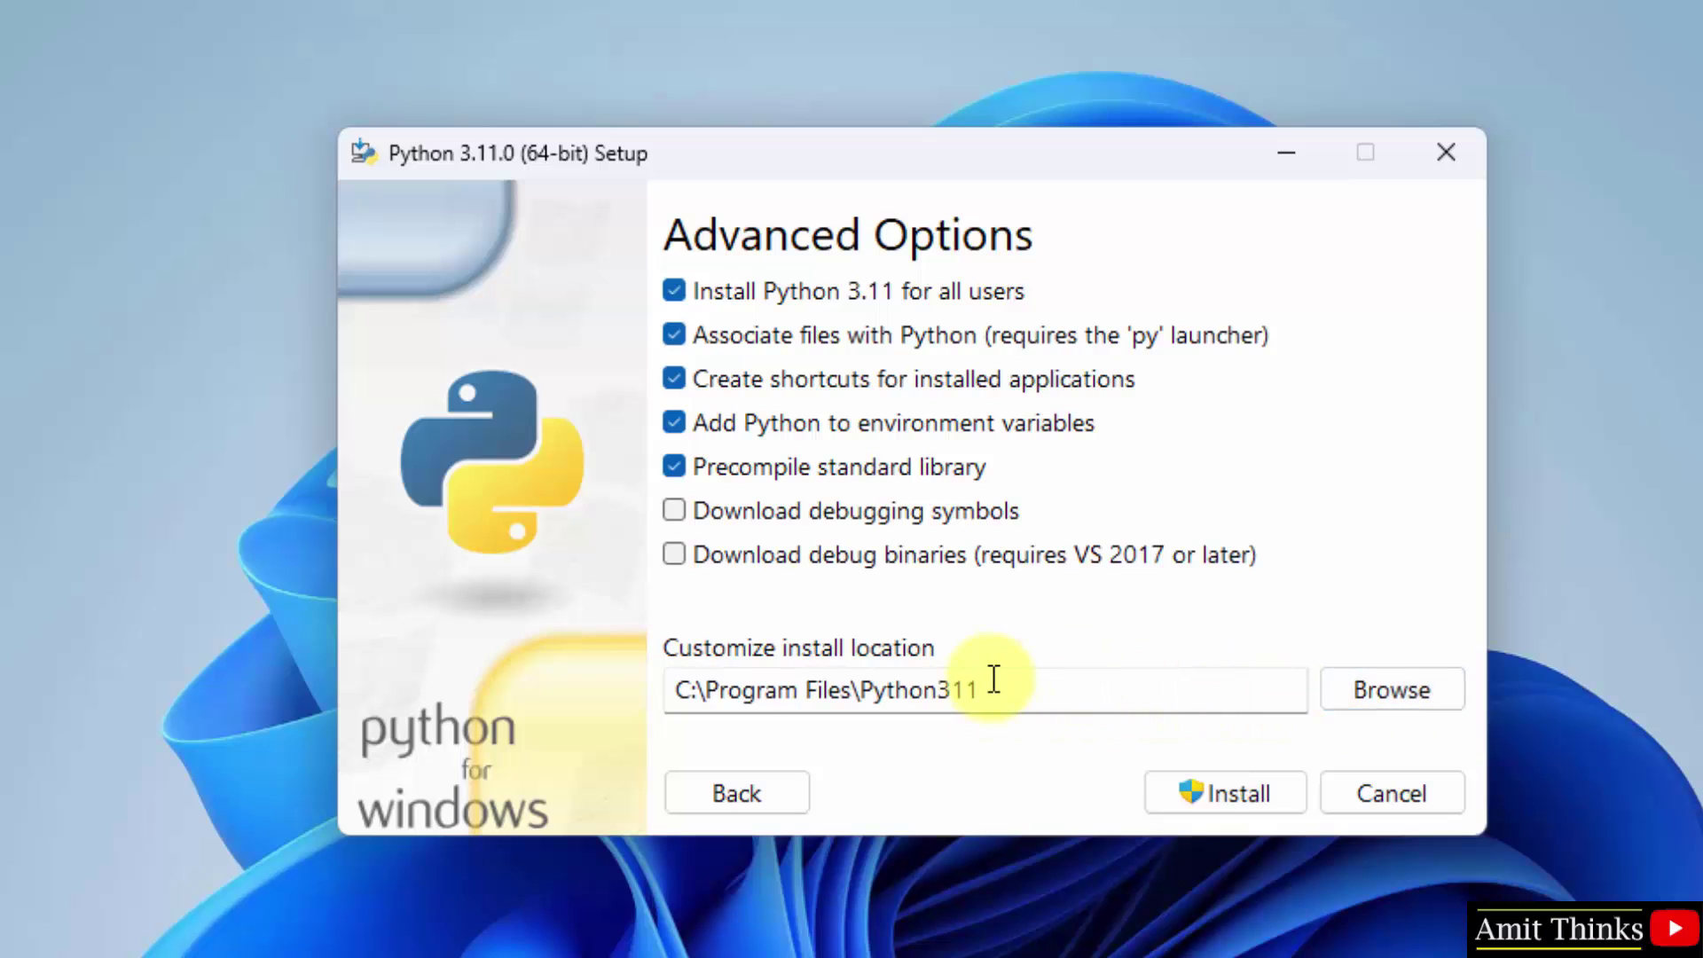
pyautogui.click(1180, 795)
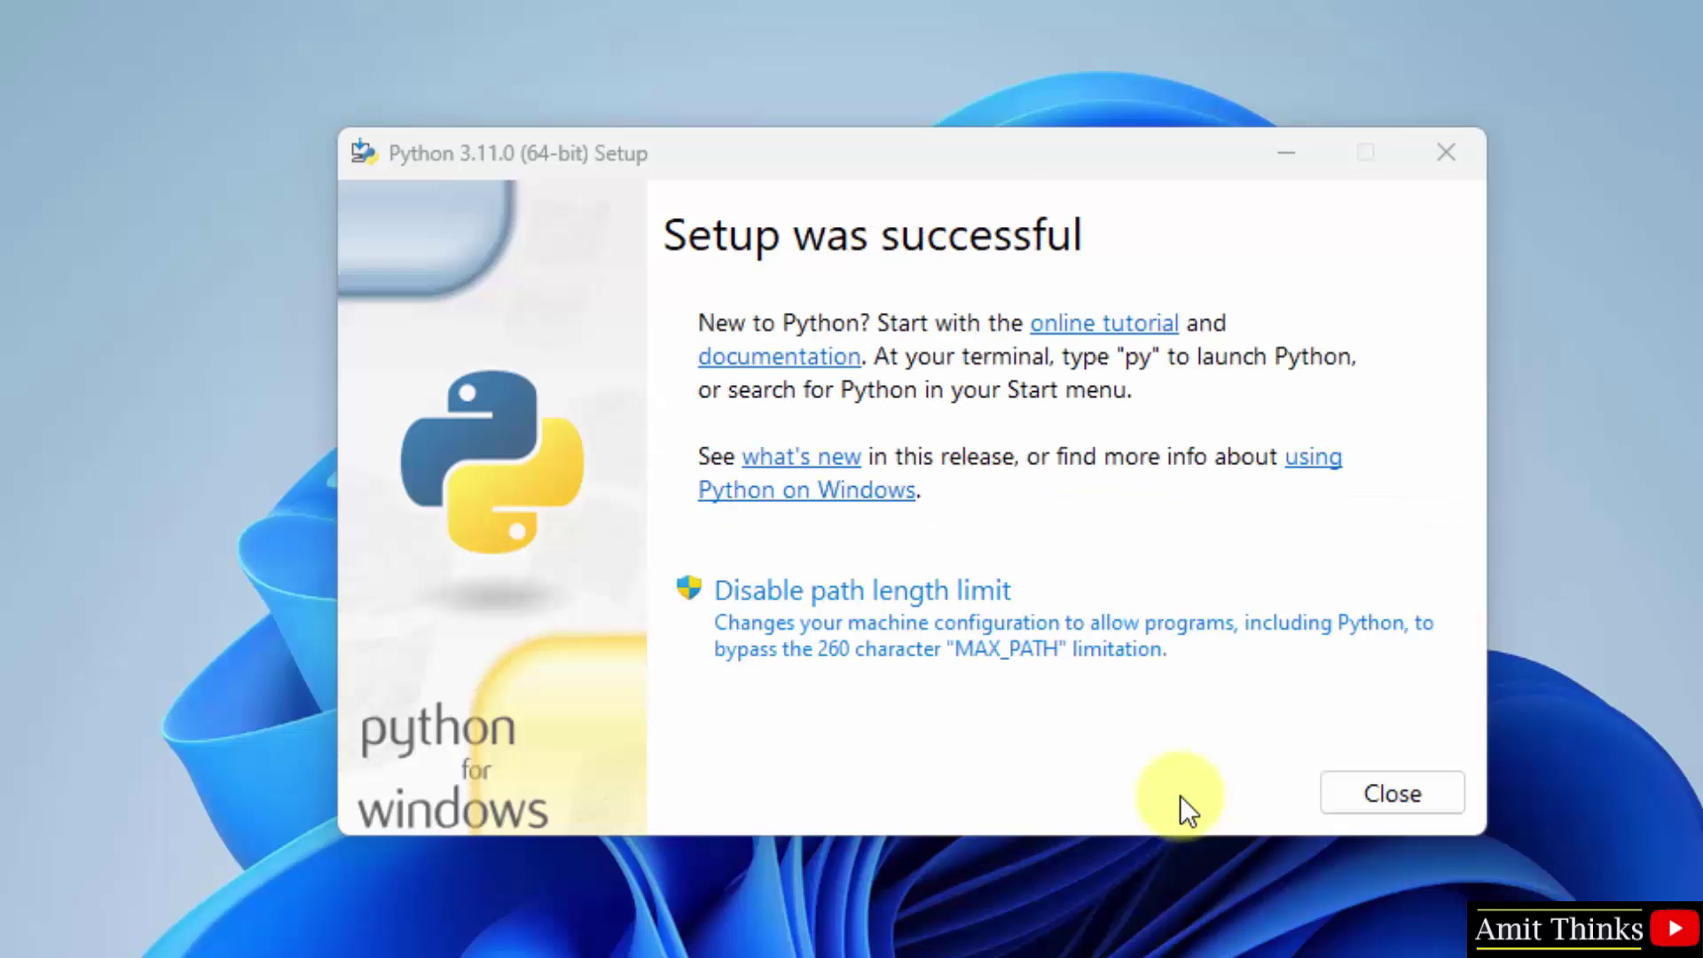
pyautogui.click(1402, 799)
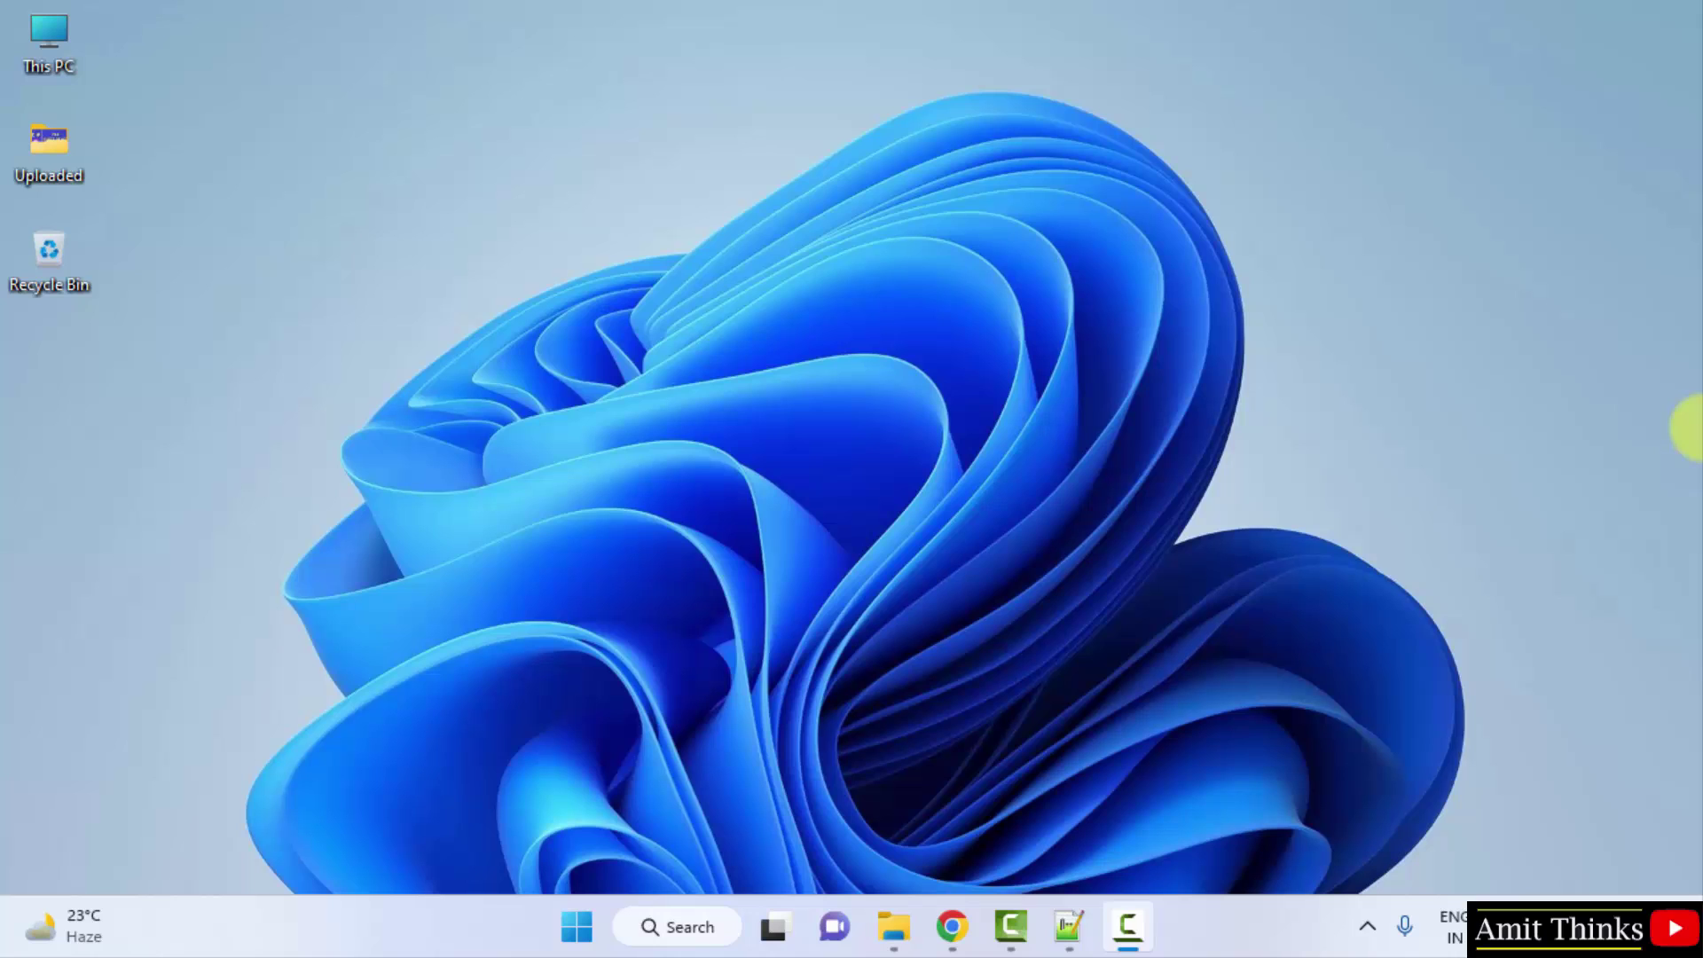
# - Open Command Prompt and run 'python --version', which shows Python 3.11.0
pyautogui.click(574, 927)
pyautogui.write('cmd')
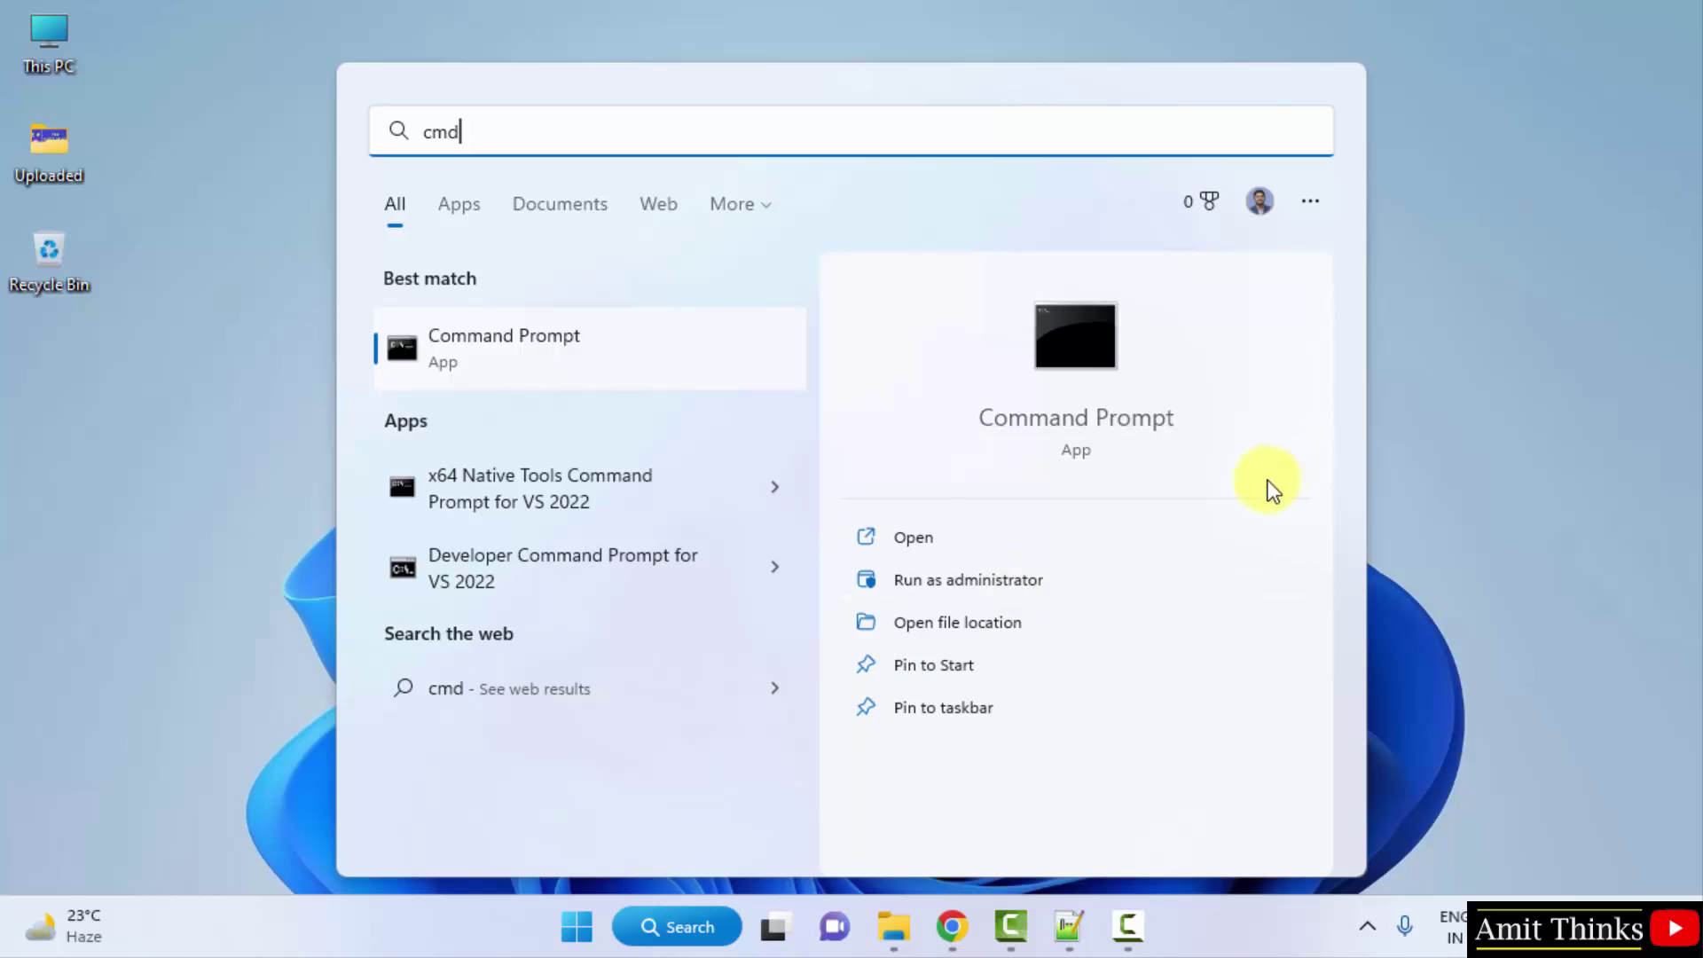
pyautogui.click(1161, 541)
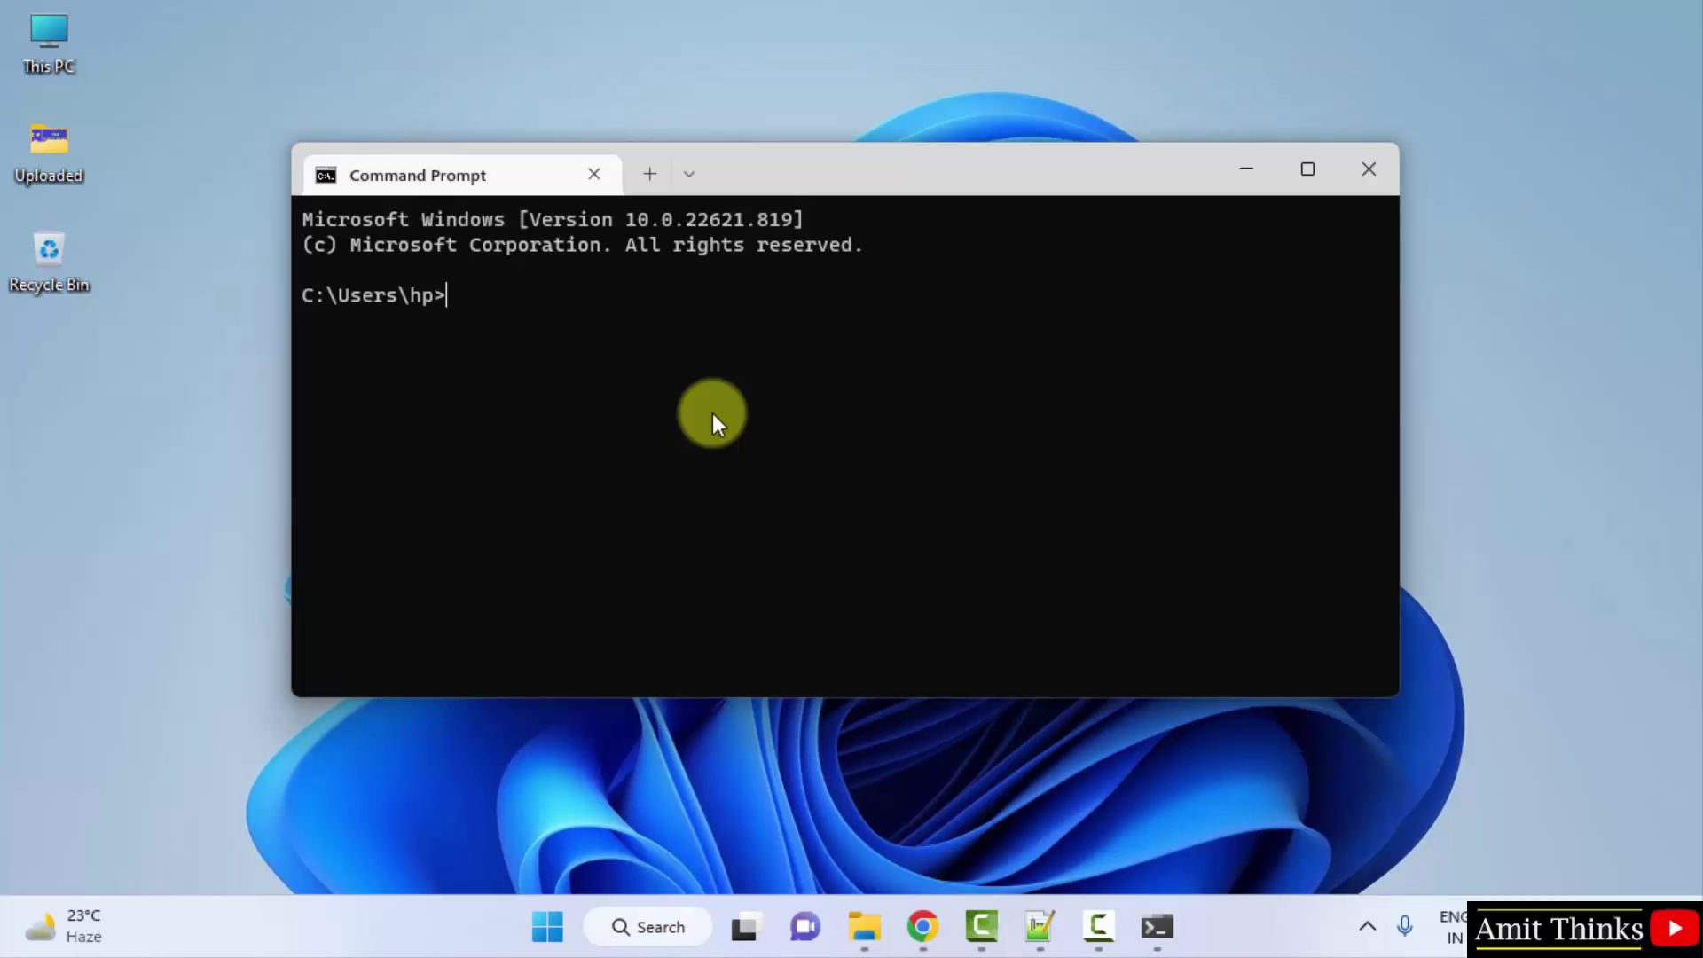
pyautogui.write('p')
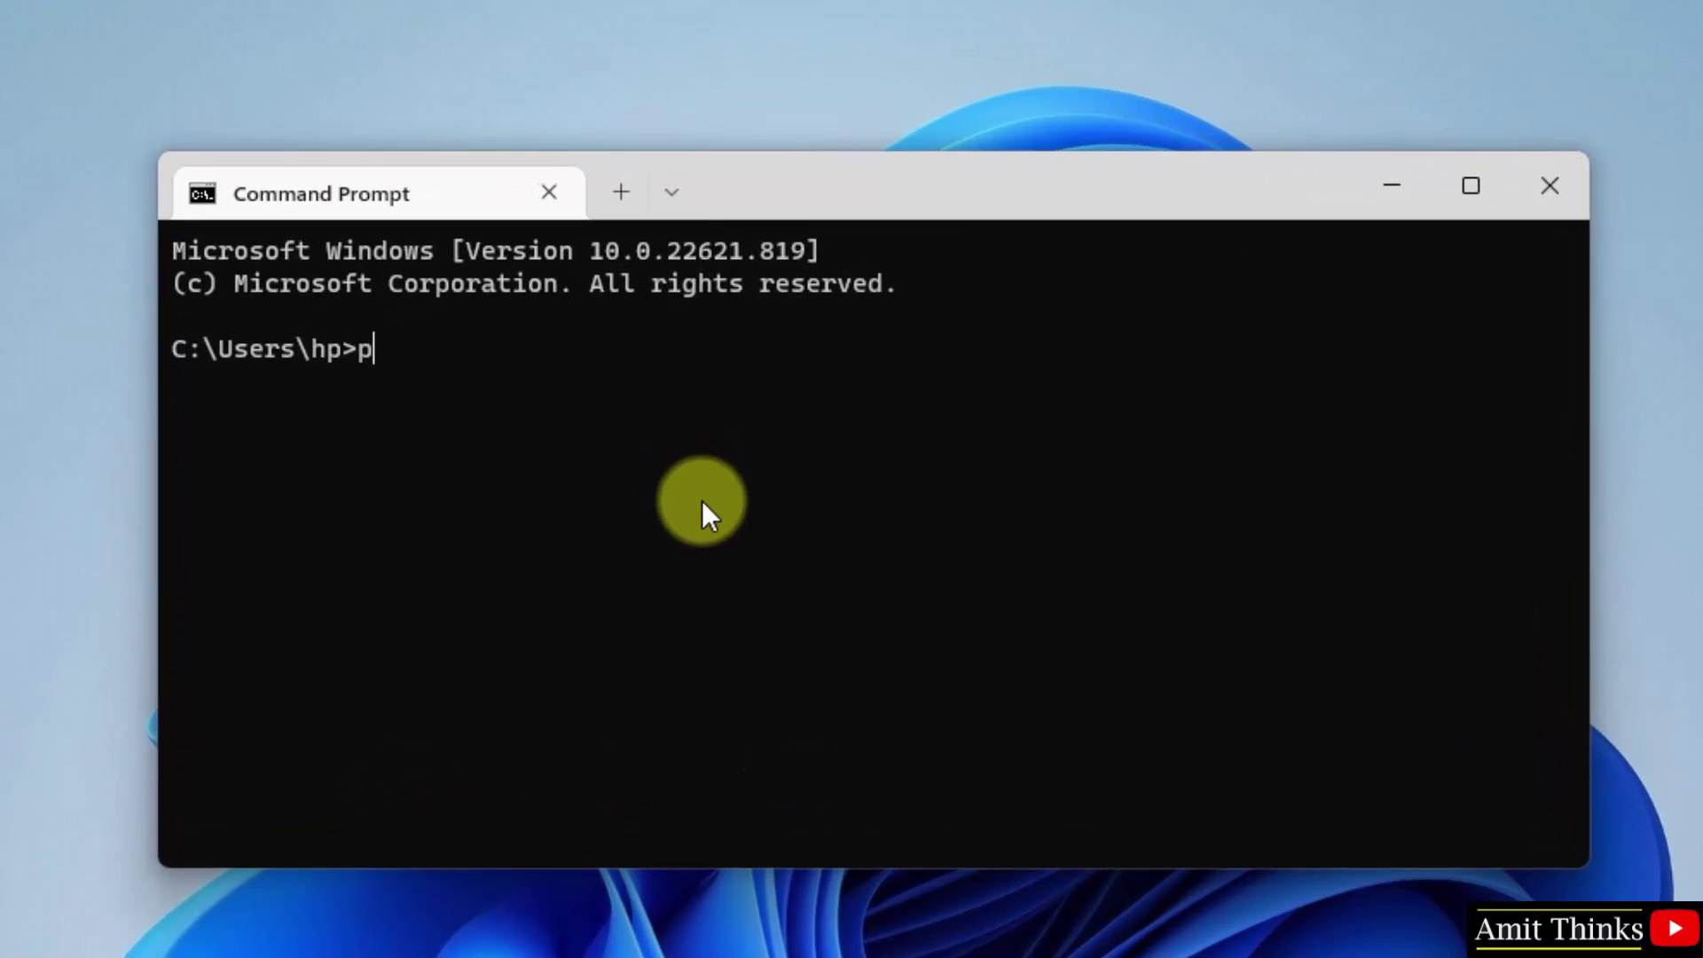
pyautogui.write('ython --version')
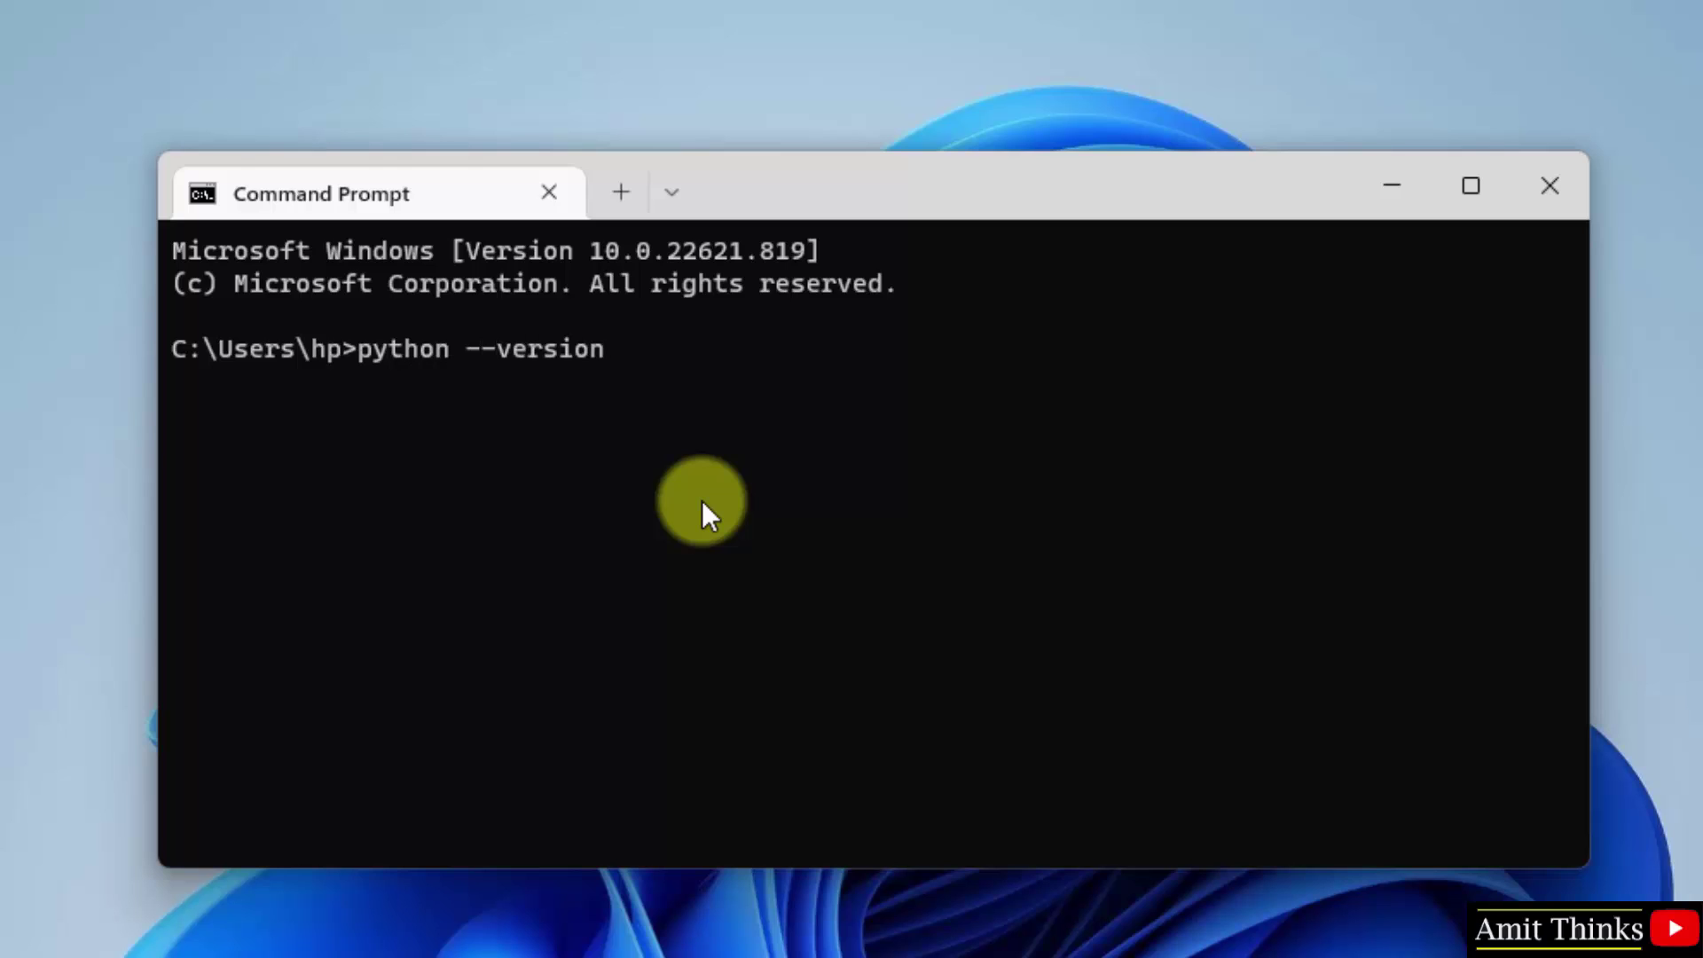
pyautogui.press('Return')
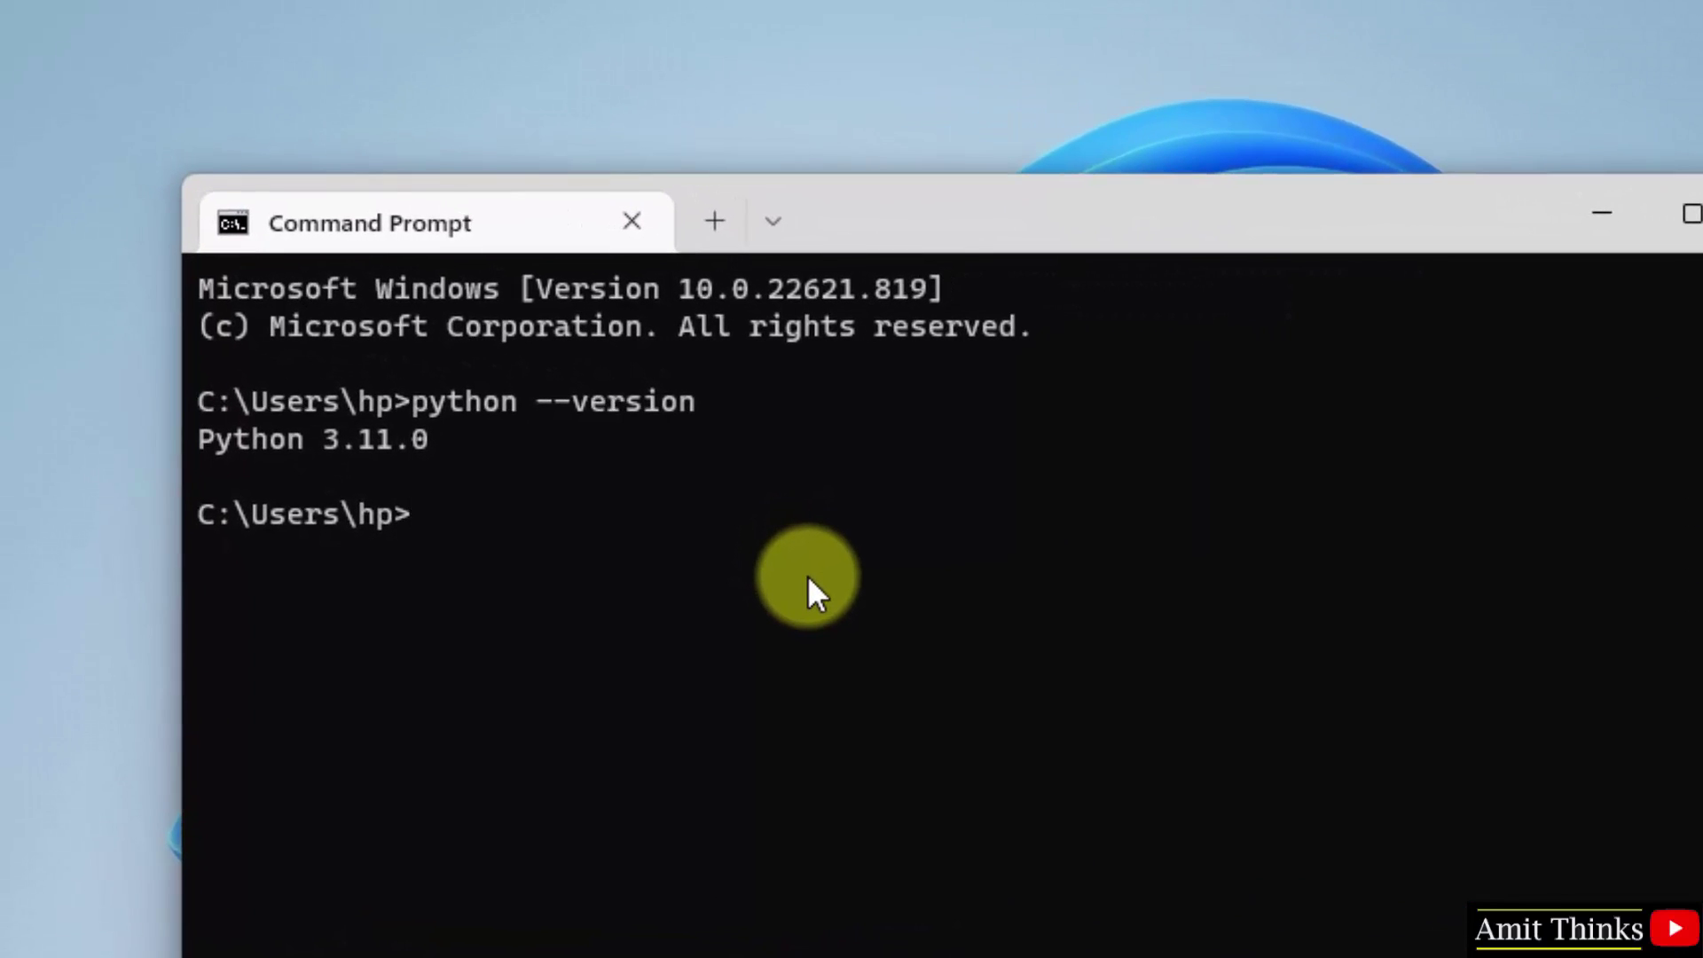
# - Run 'pip --version', correcting a typo, to confirm pip 22.3.1
pyautogui.write('pip --versin')
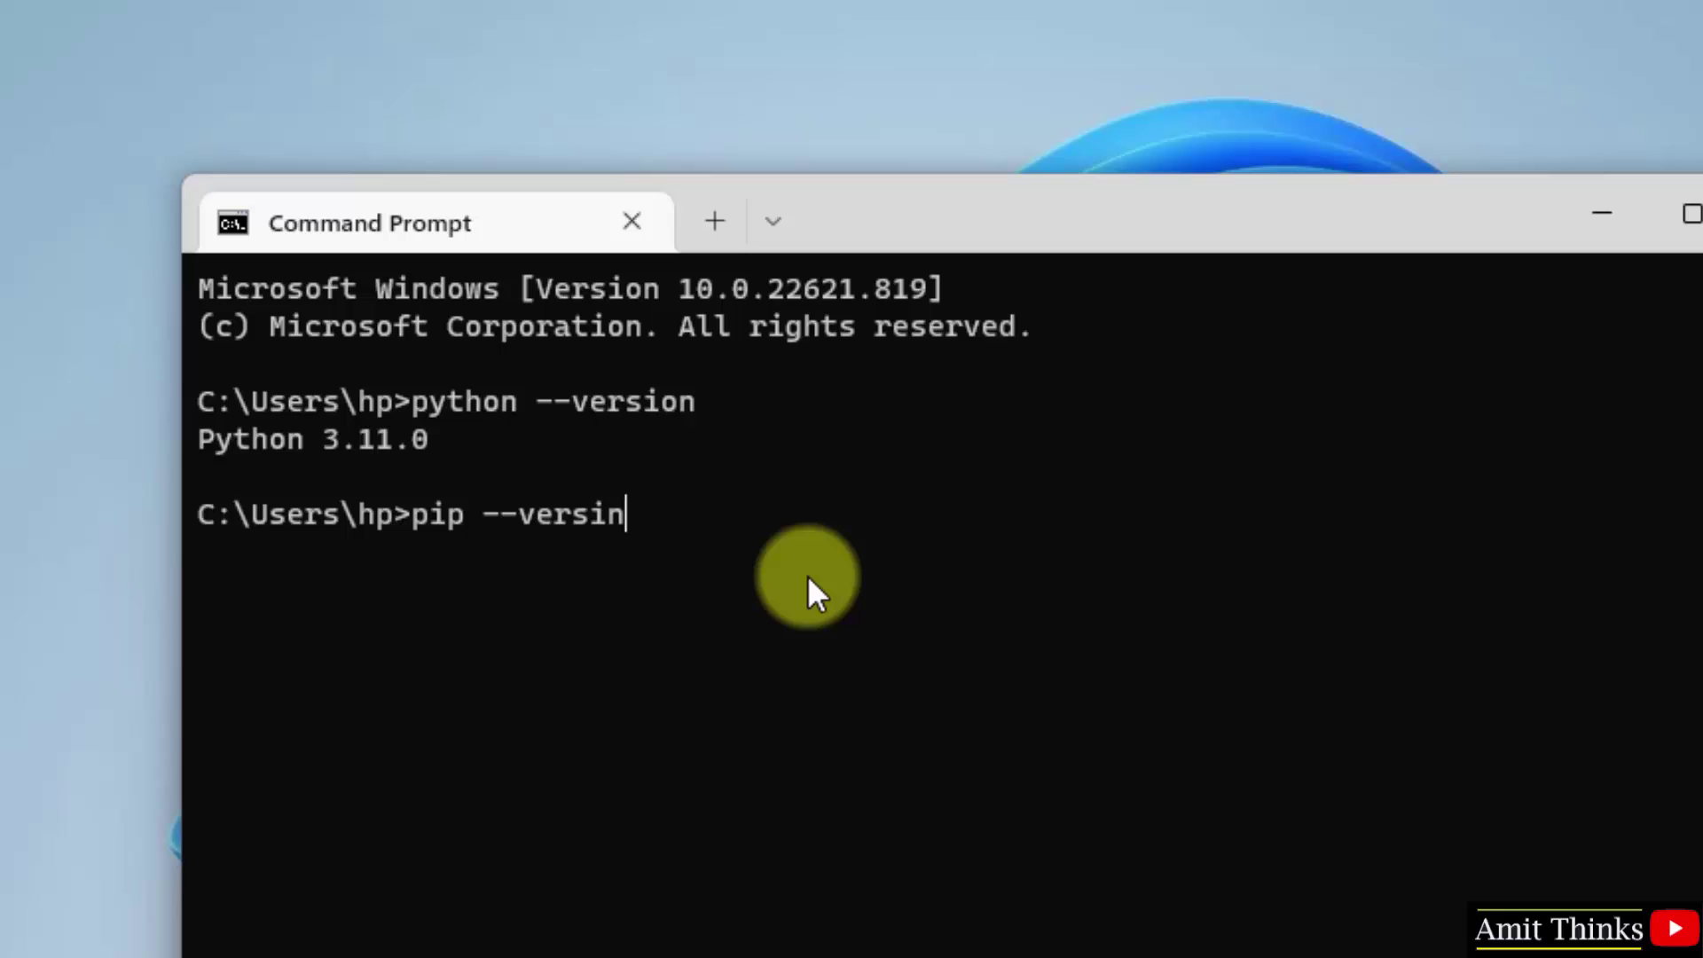
pyautogui.press('BackSpace')
pyautogui.write('on')
pyautogui.press('Return')
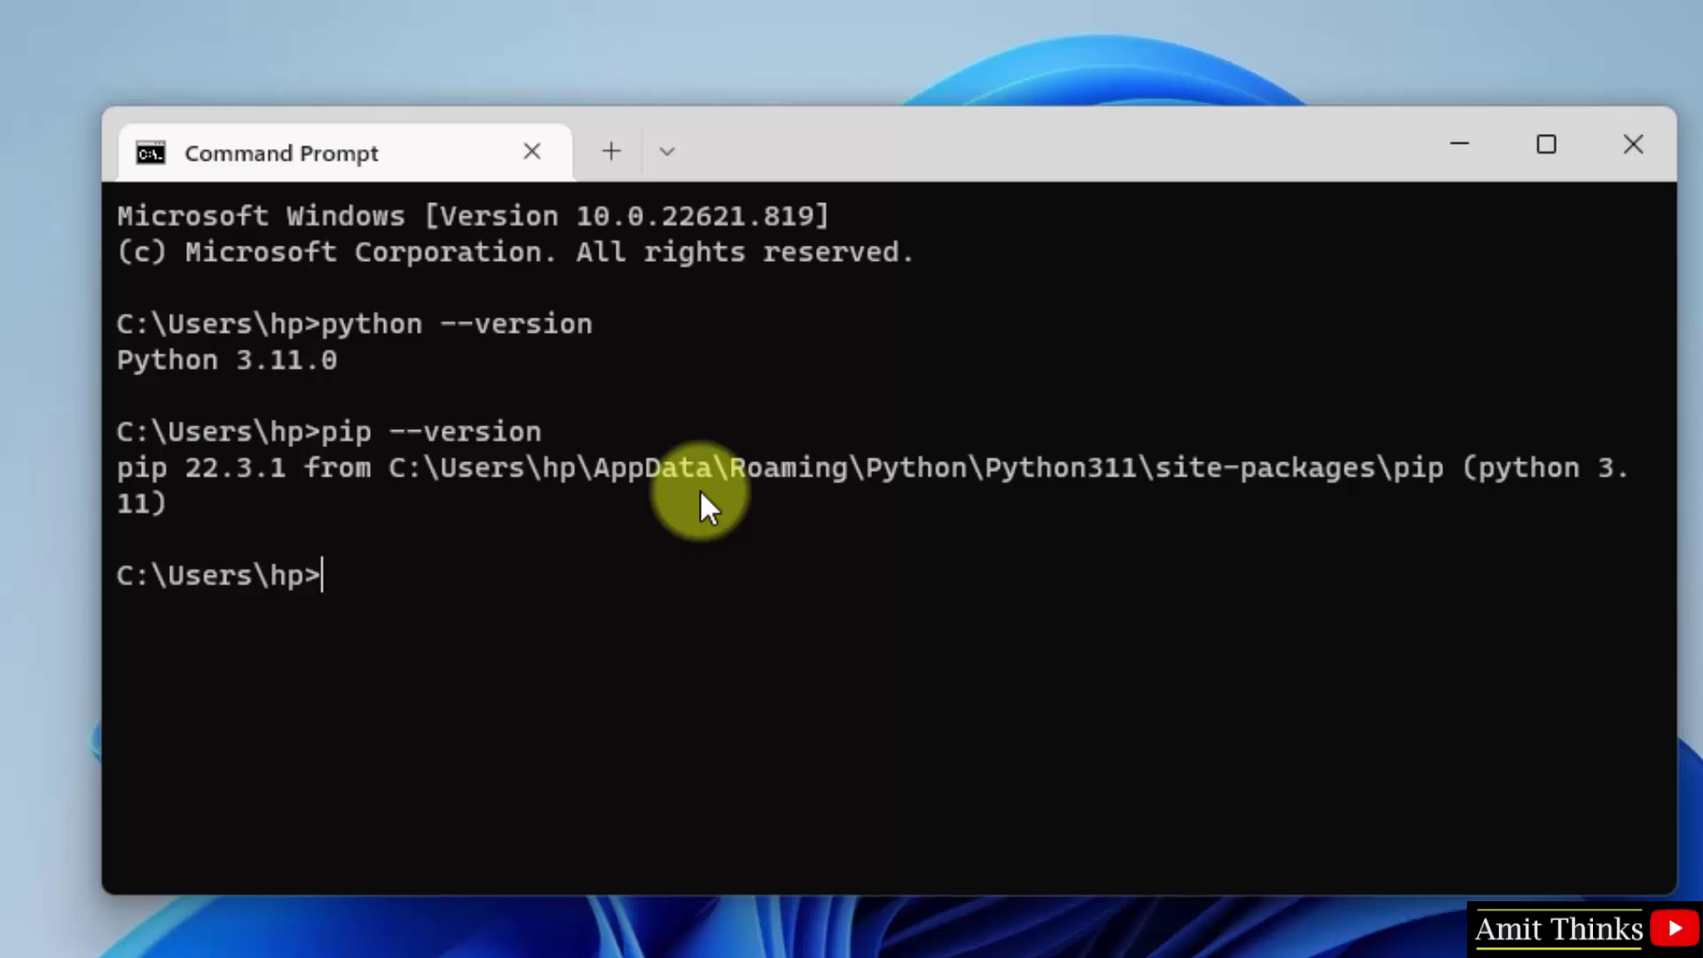
# - Run 'pip install behave', fixing the misspelled package name, to install behave 1.2.6
pyautogui.write('pip install')
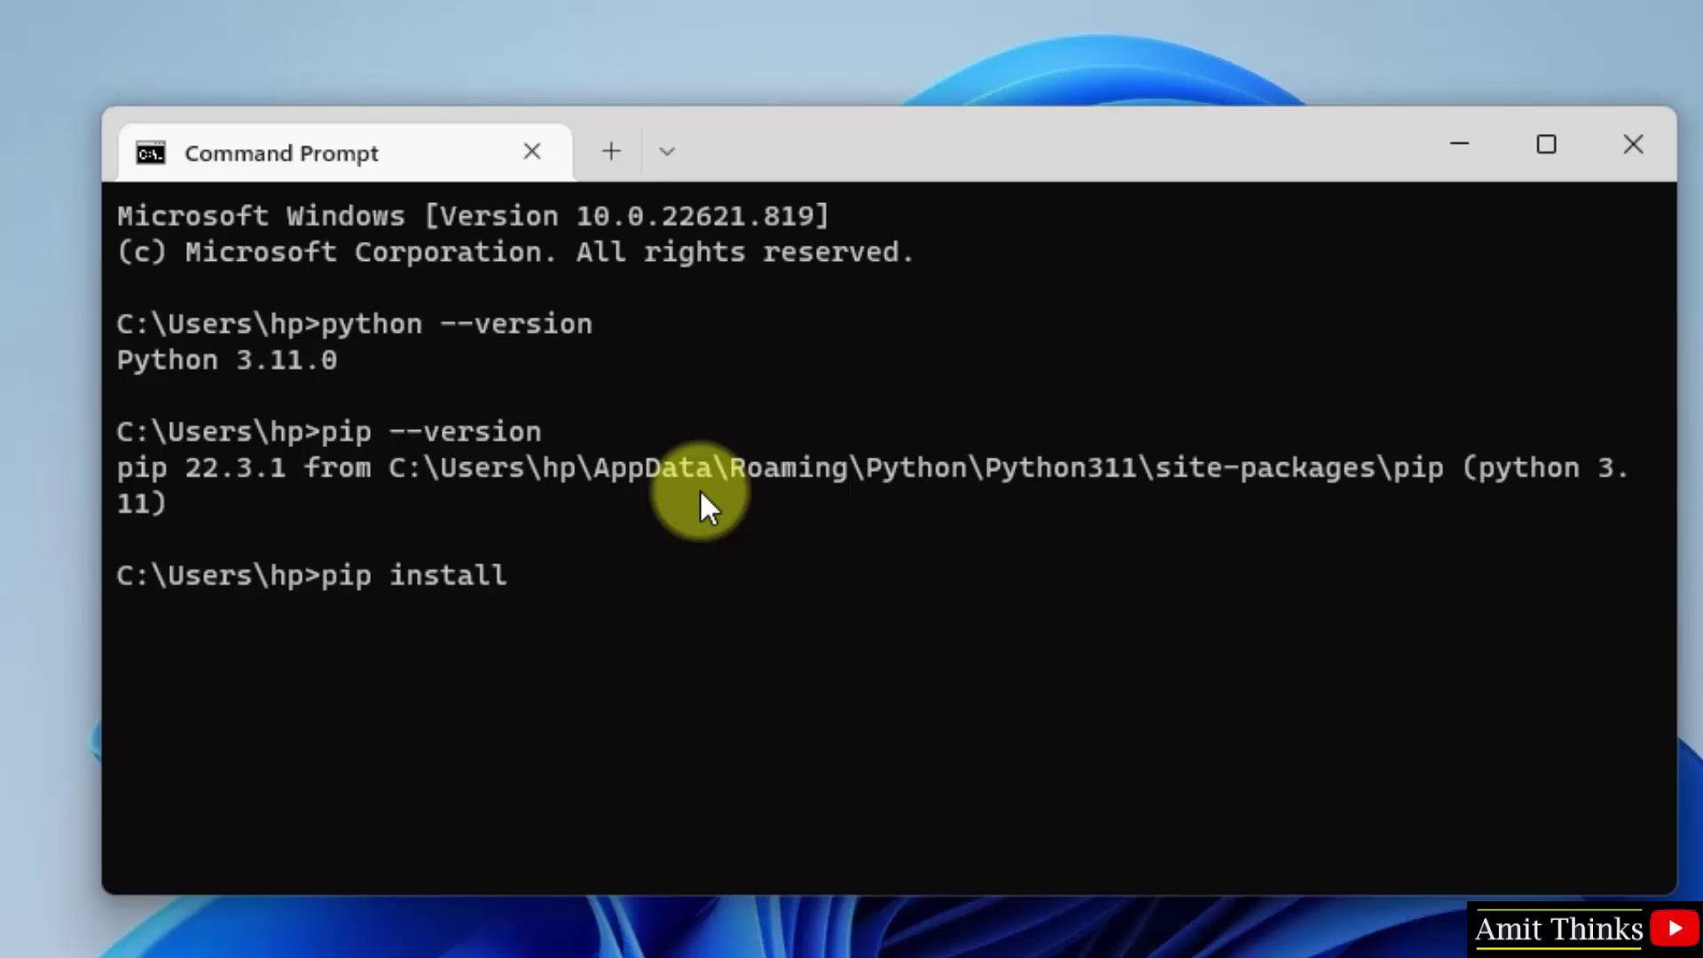
pyautogui.write(' behvae')
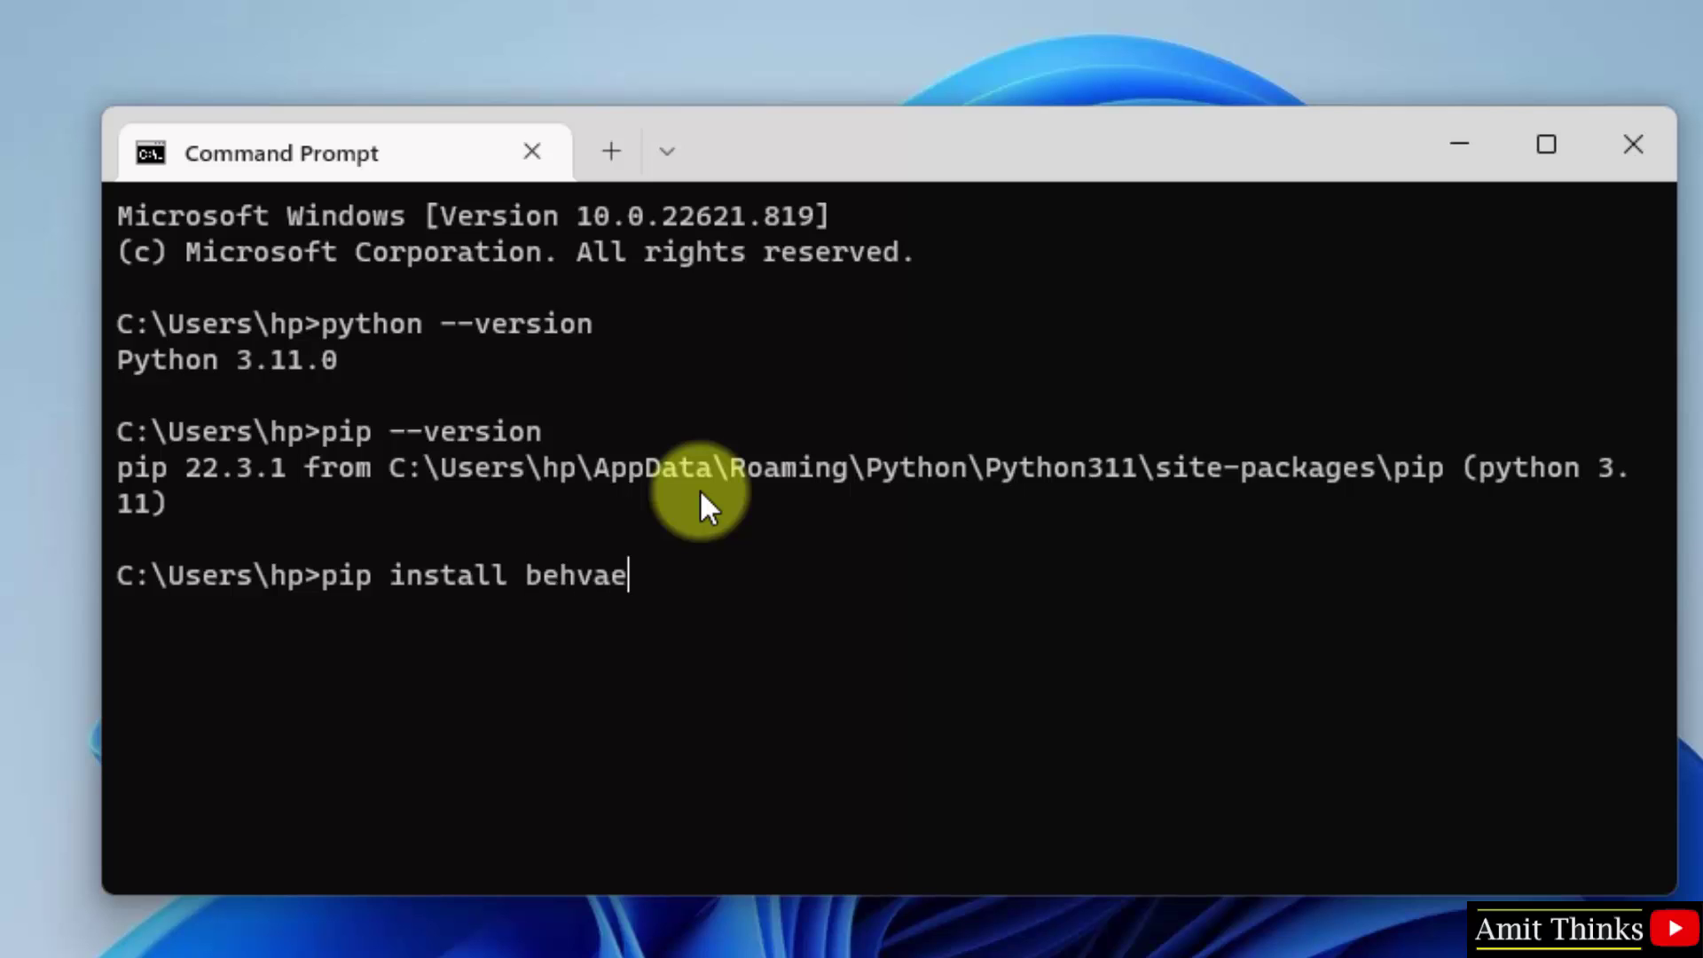
pyautogui.press('BackSpace')
pyautogui.press('BackSpace')
pyautogui.press('BackSpace')
pyautogui.write('ave')
pyautogui.press('Return')
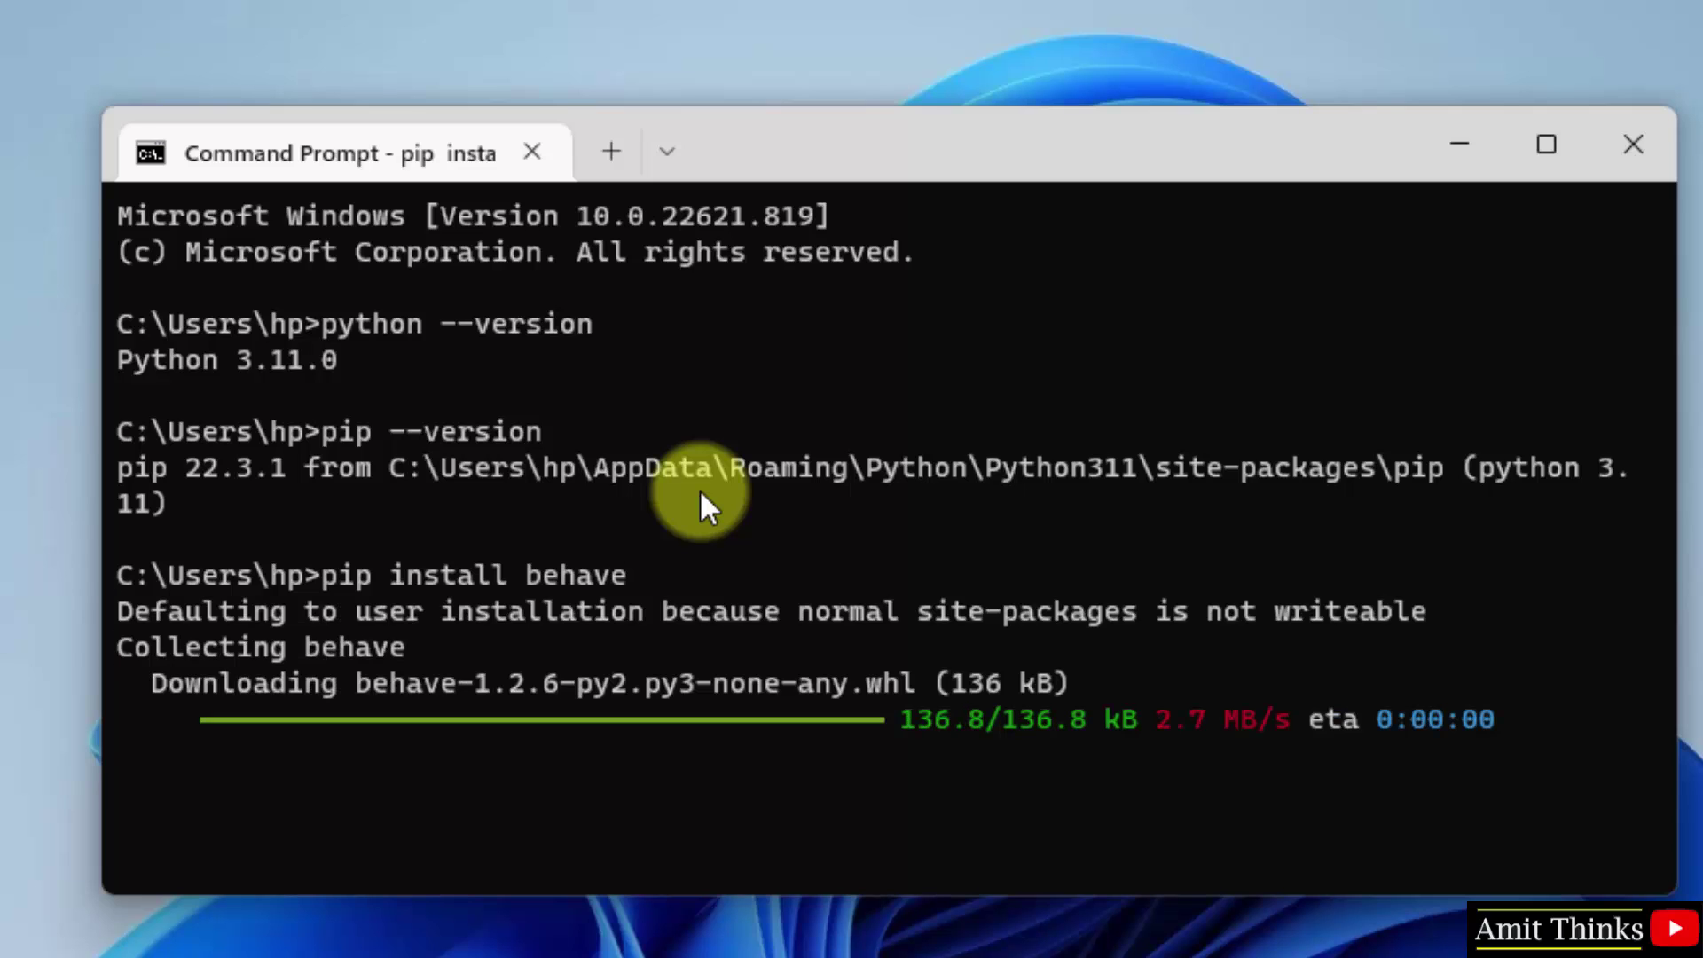